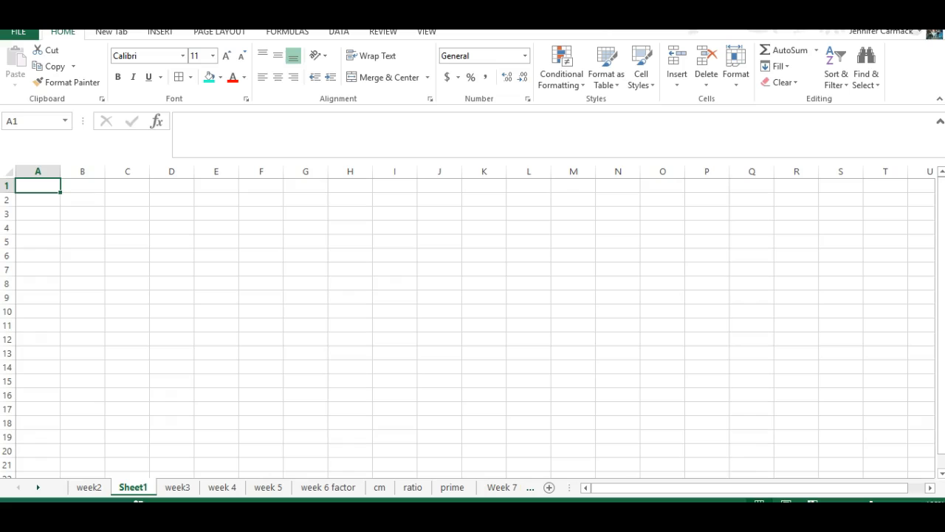
# Step: Review the July income statement on the week2 sheet and the font, dollar and percentage formatting notes beneath it
pyautogui.click(87, 490)
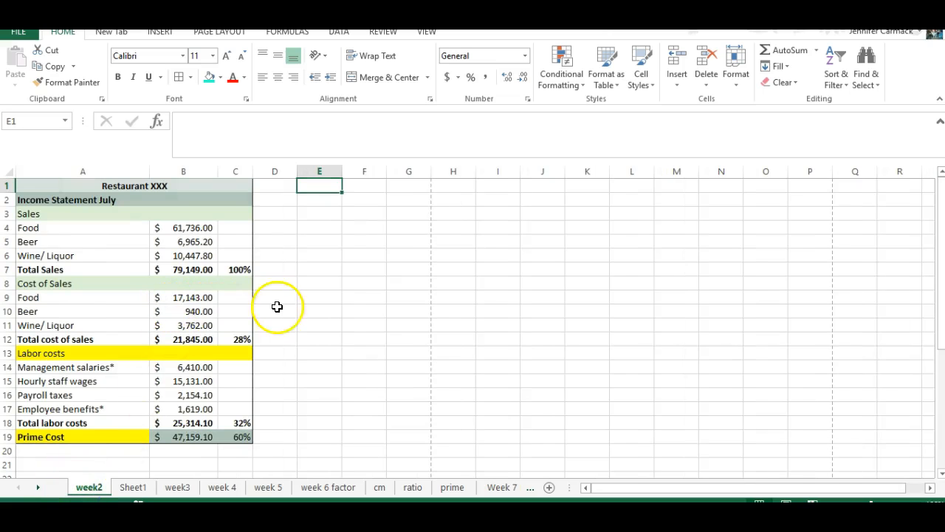
pyautogui.scroll(-5, 289, 311)
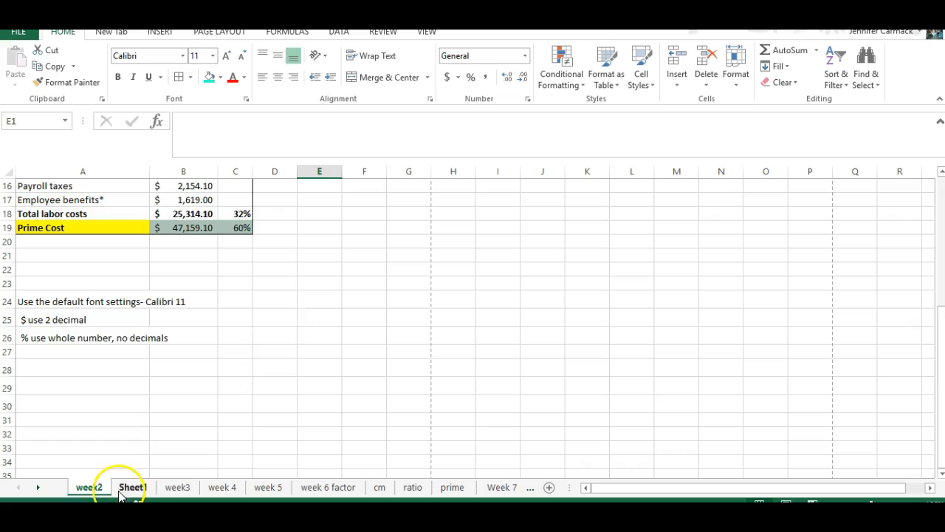
pyautogui.click(133, 487)
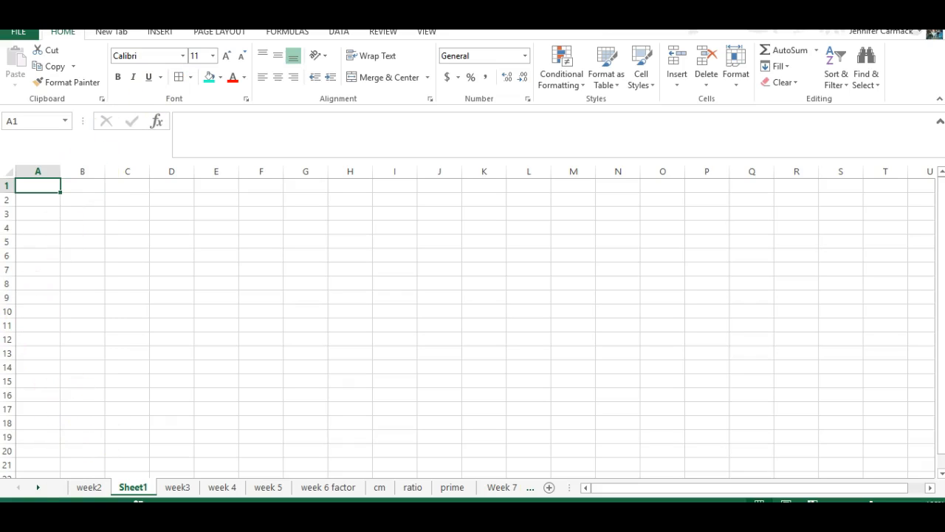
pyautogui.click(89, 486)
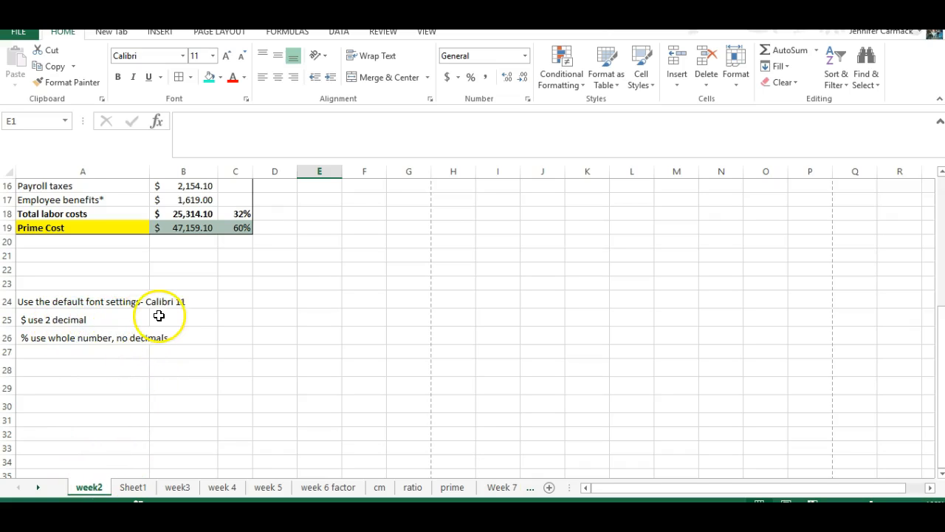
pyautogui.scroll(2, 159, 316)
pyautogui.scroll(3, 201, 273)
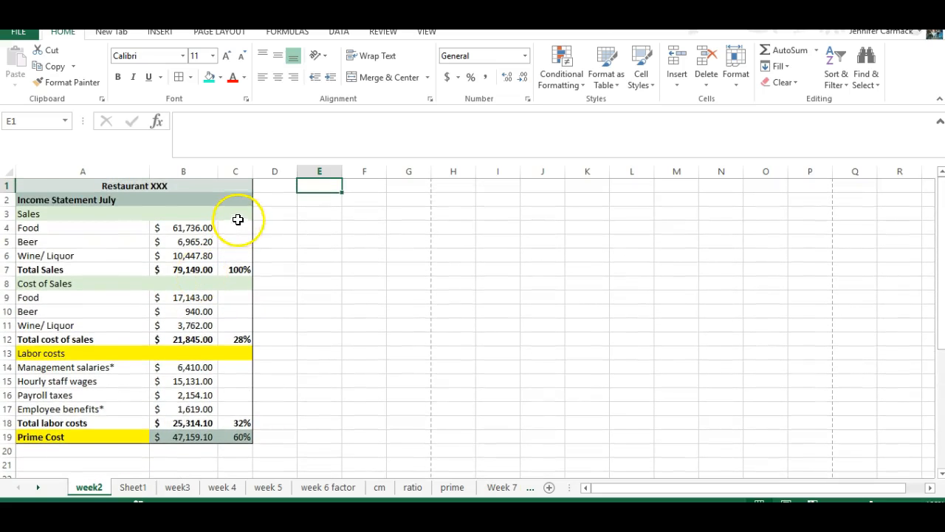
pyautogui.scroll(-2, 234, 218)
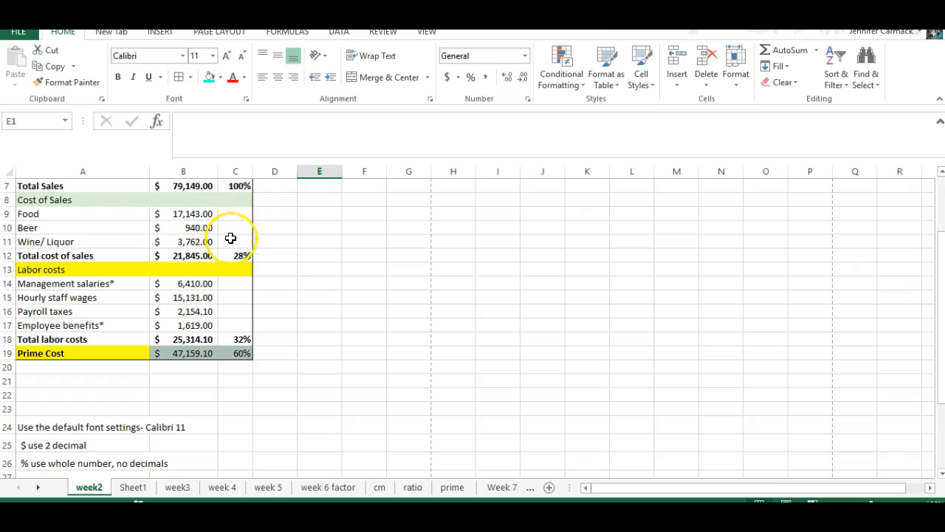
pyautogui.scroll(-2, 230, 254)
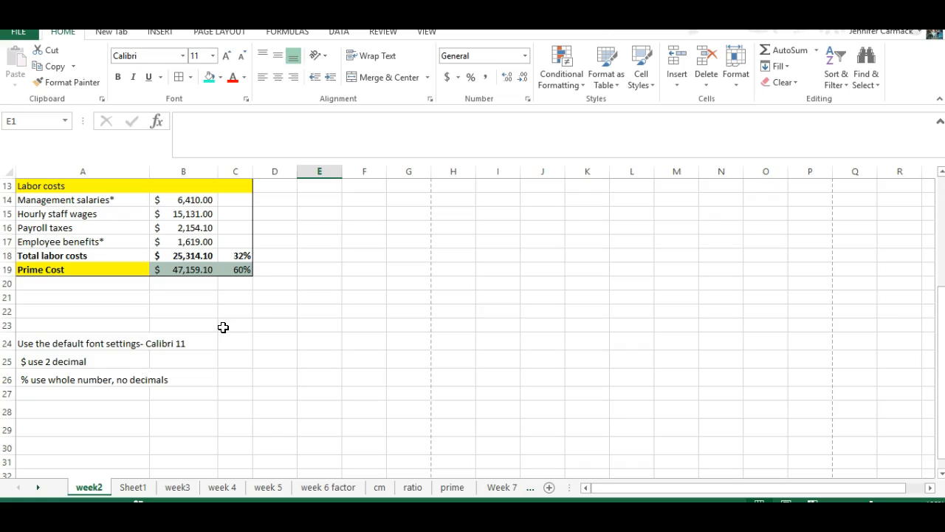
pyautogui.scroll(4, 41, 268)
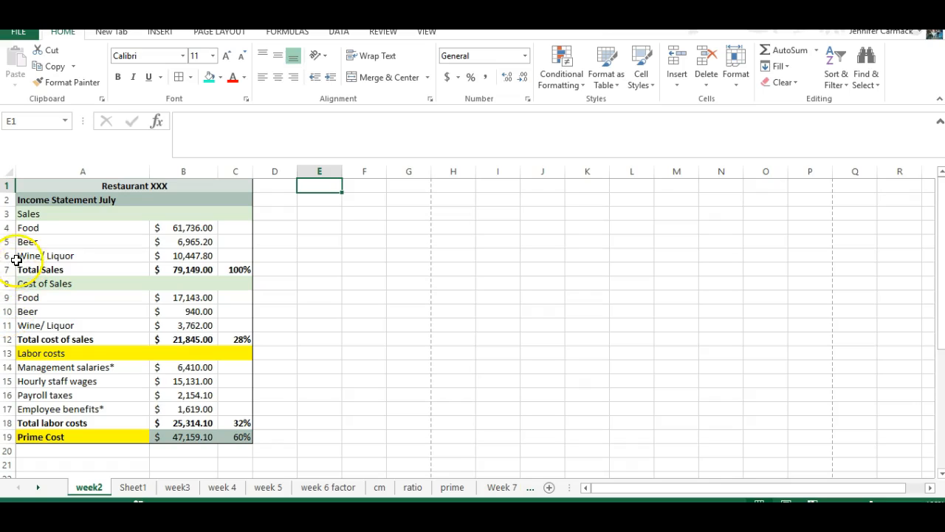
# Step: Slightly reduce the height of row 5, the Beer line under Sales
pyautogui.click(39, 237)
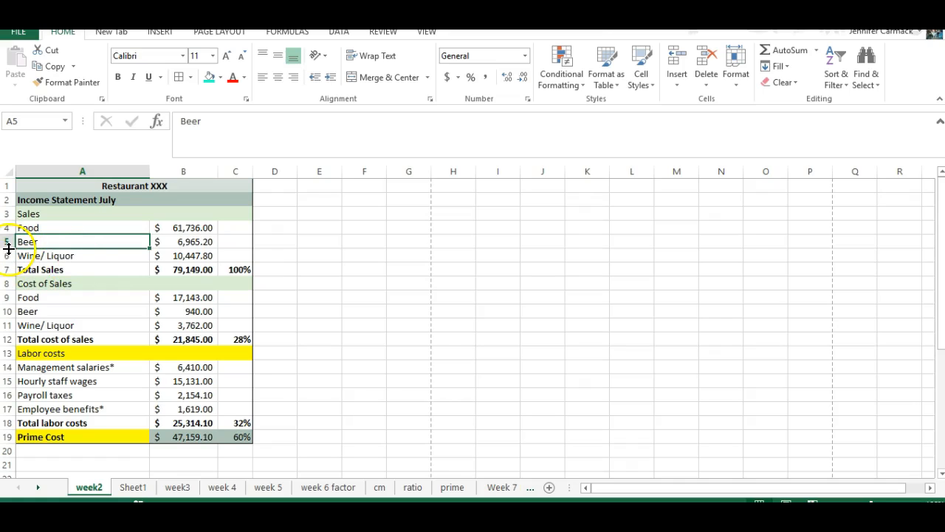
pyautogui.moveTo(8, 248)
pyautogui.mouseDown()
pyautogui.moveTo(10, 239)
pyautogui.moveTo(10, 248)
pyautogui.mouseUp()
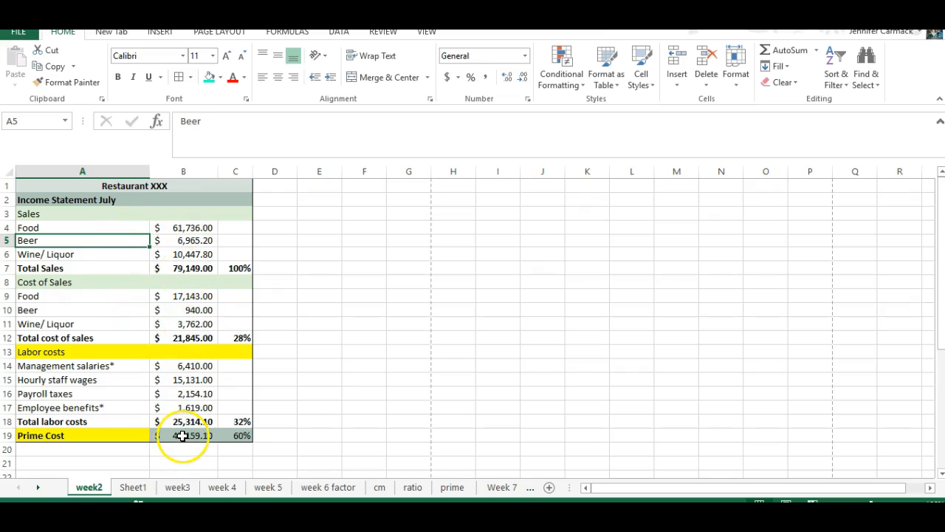
# Step: Inspect the formulas behind the Prime Cost, Total labor costs and Payroll taxes amounts in column B
pyautogui.click(183, 436)
pyautogui.click(190, 422)
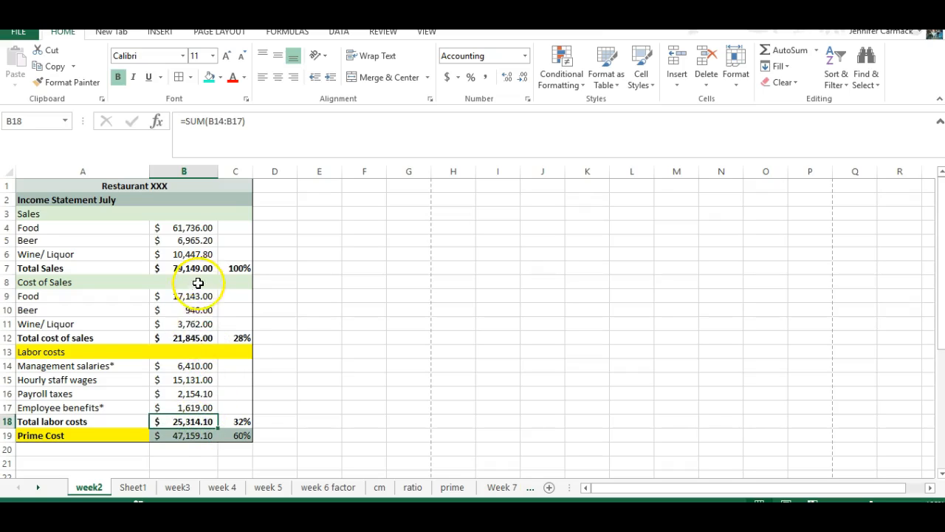
pyautogui.click(201, 393)
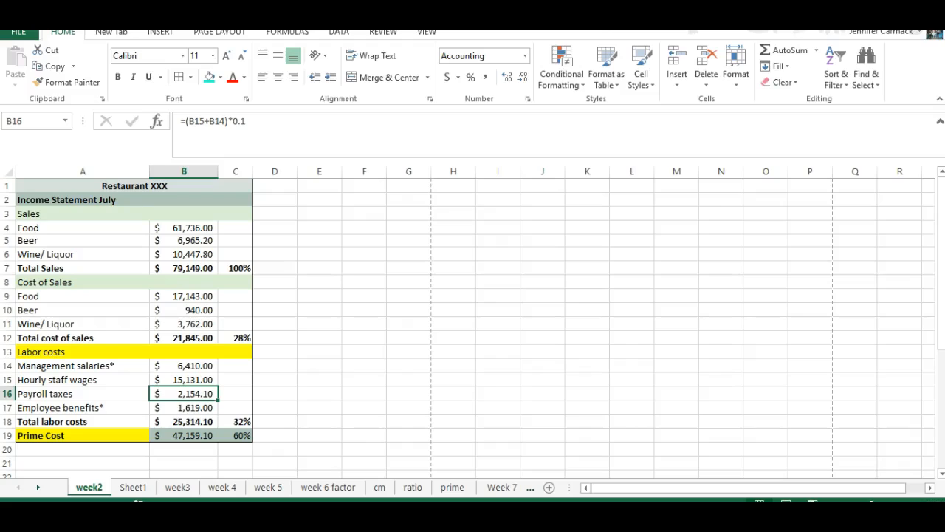
pyautogui.click(19, 32)
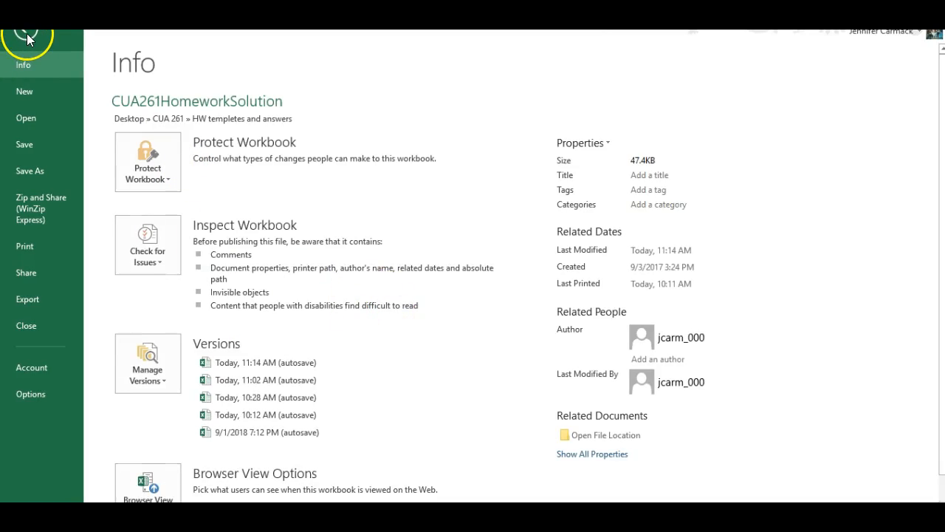
pyautogui.click(26, 34)
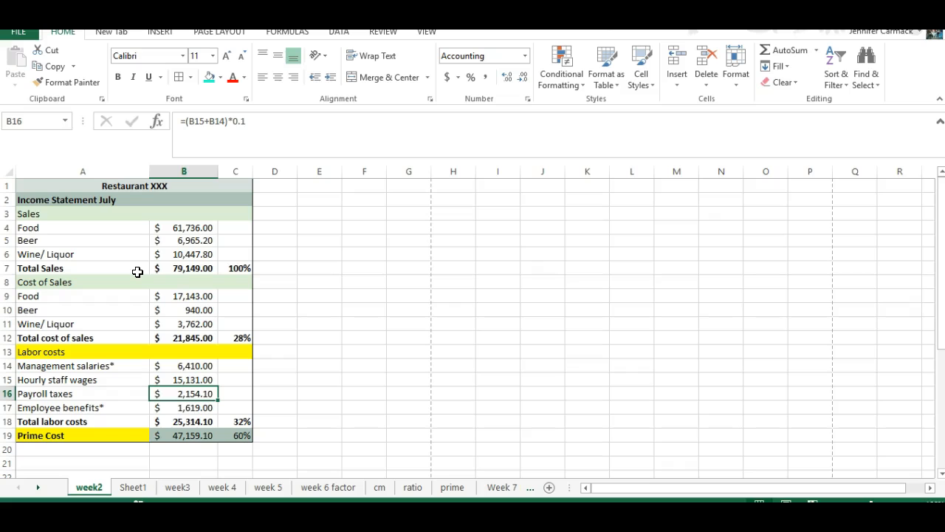
pyautogui.click(159, 33)
pyautogui.click(117, 61)
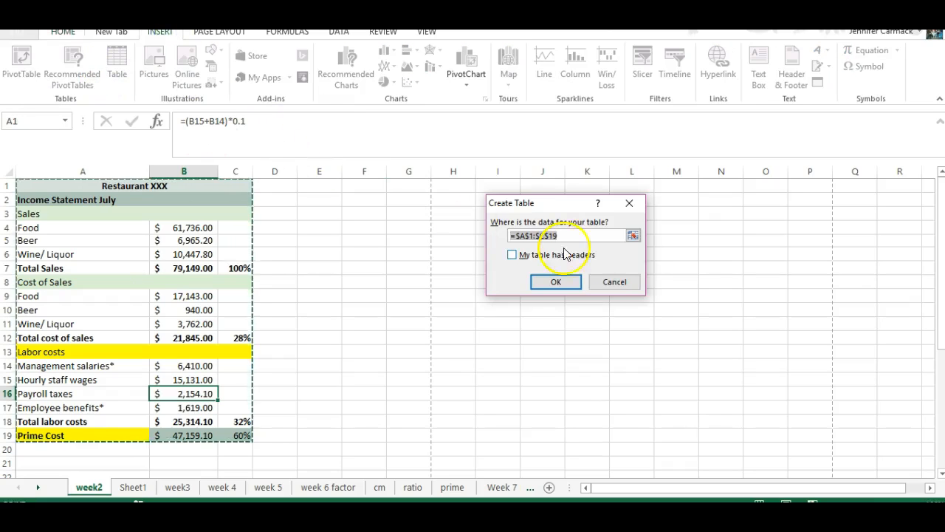
pyautogui.click(616, 281)
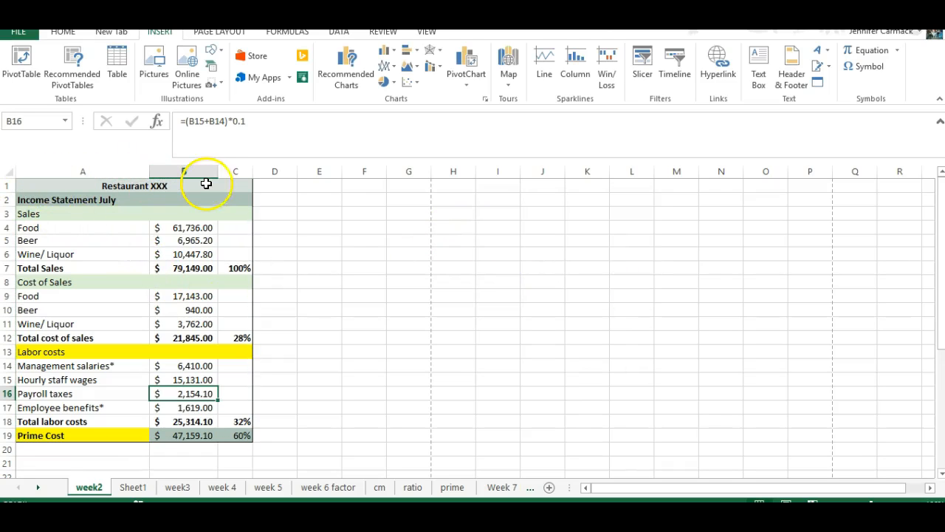
# Step: Create a table over the empty range E1:J19 and turn off its header row
pyautogui.moveTo(318, 186); pyautogui.dragTo(540, 437)
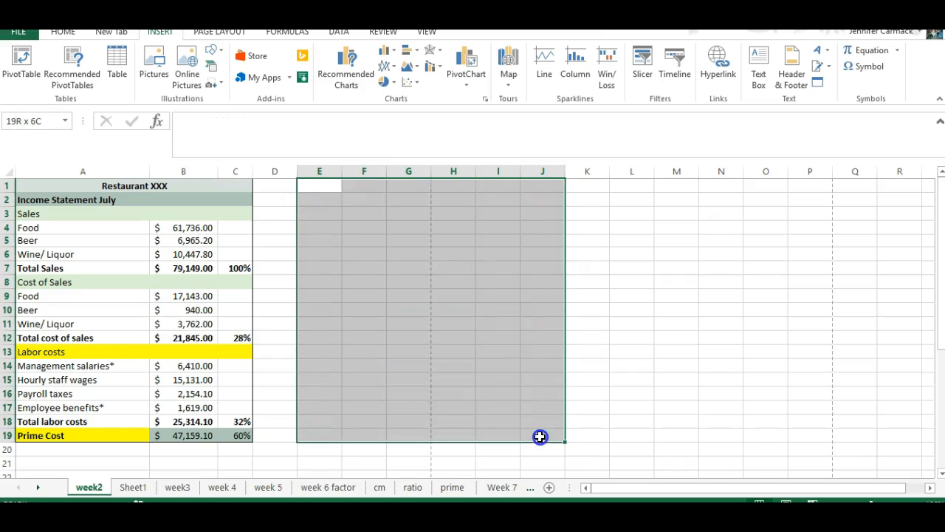
pyautogui.click(117, 64)
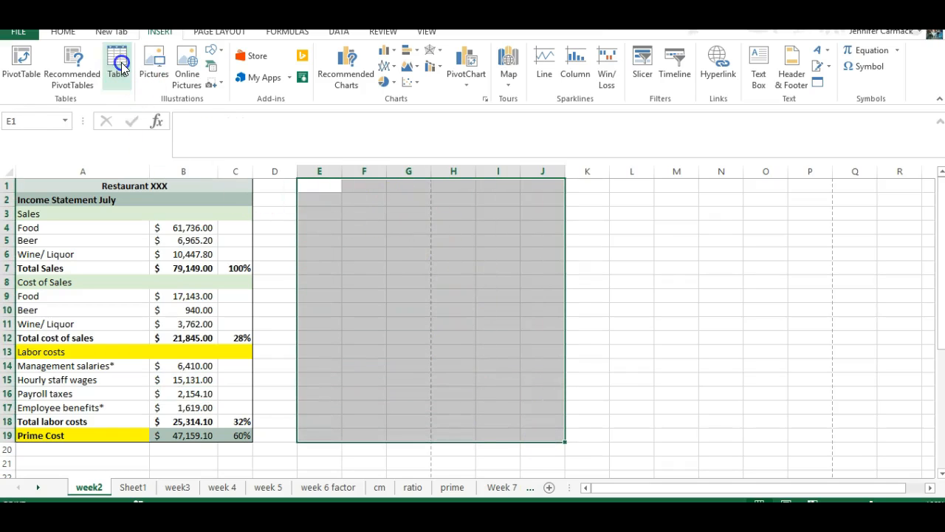
pyautogui.click(557, 282)
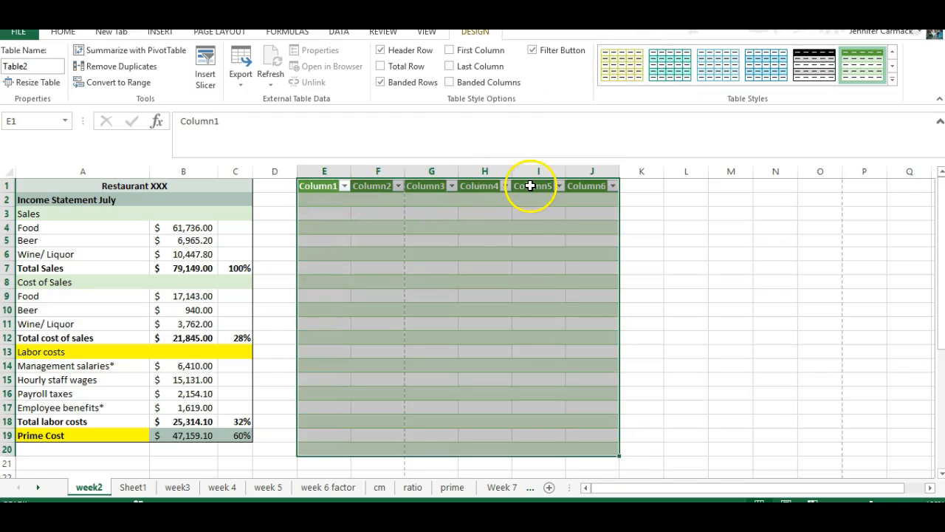
pyautogui.click(380, 50)
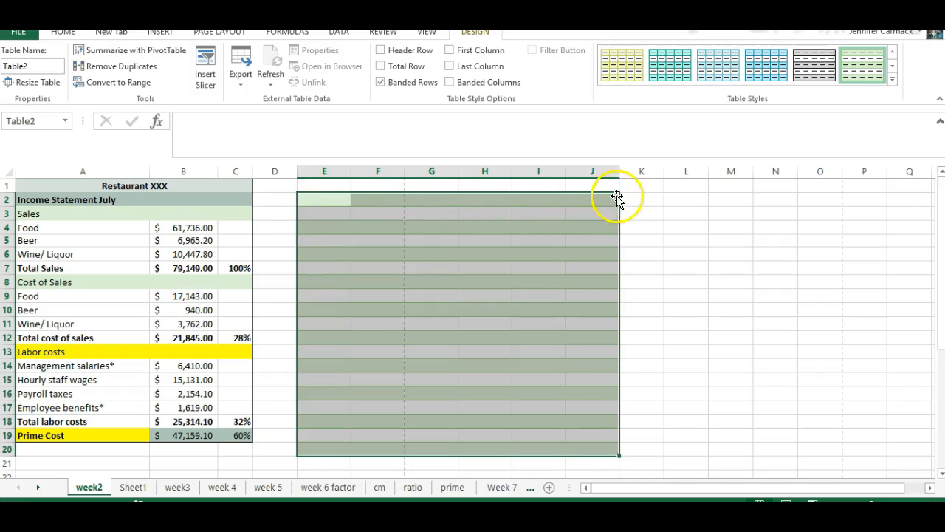
# Step: Apply All Borders to cells E1:J1 above the banded table
pyautogui.moveTo(303, 186); pyautogui.dragTo(605, 186)
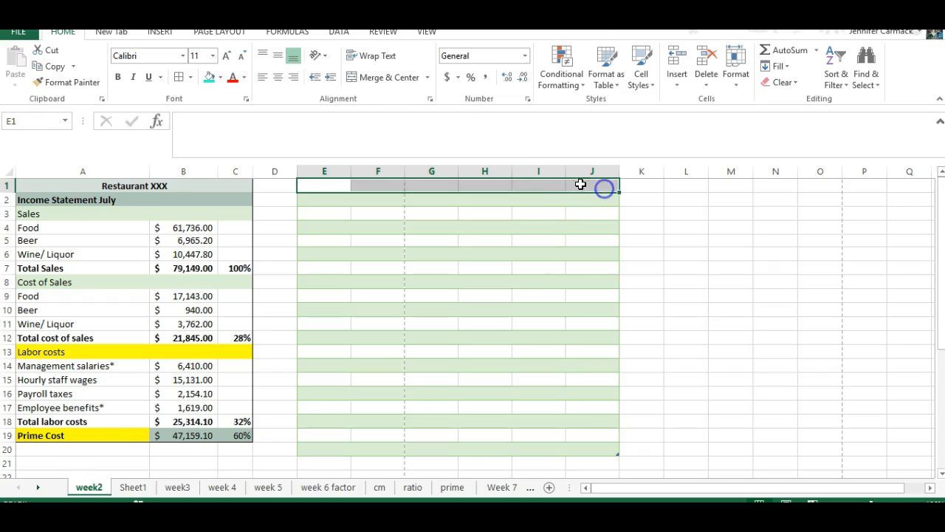
pyautogui.click(191, 77)
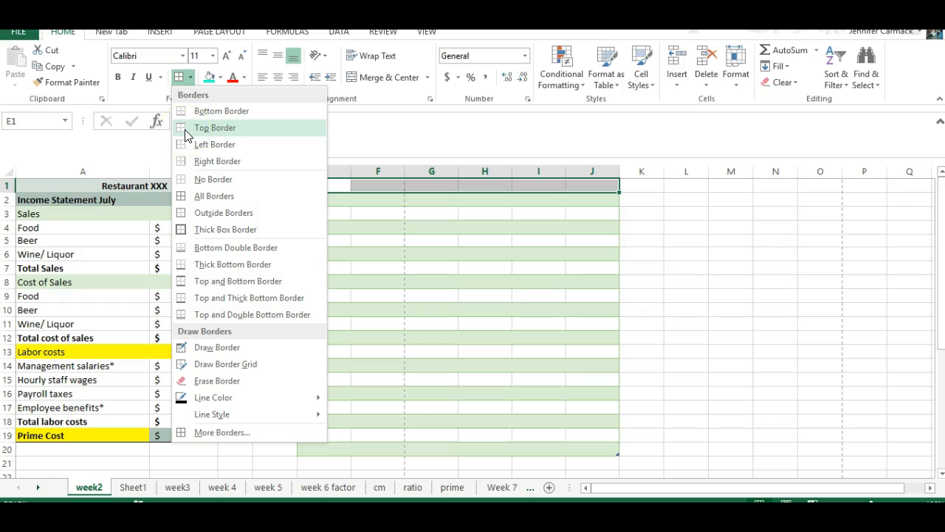
pyautogui.click(197, 197)
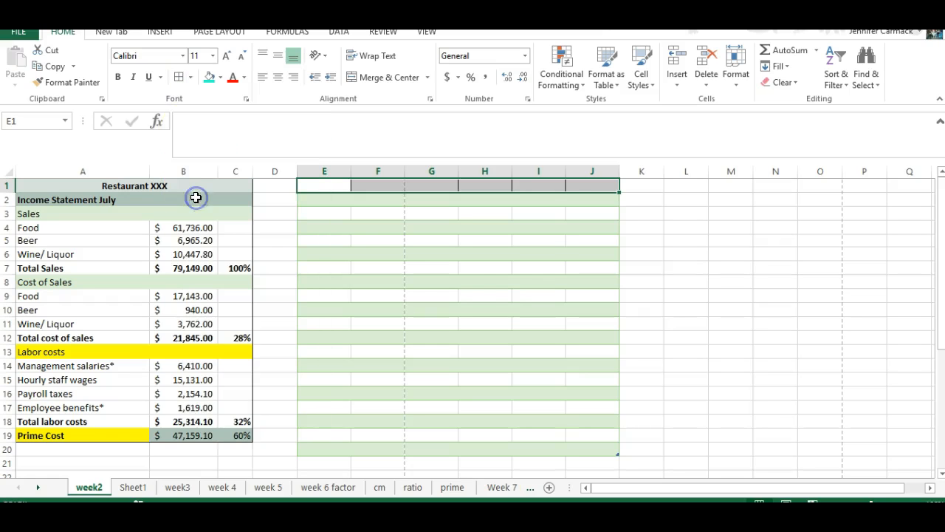
pyautogui.click(658, 255)
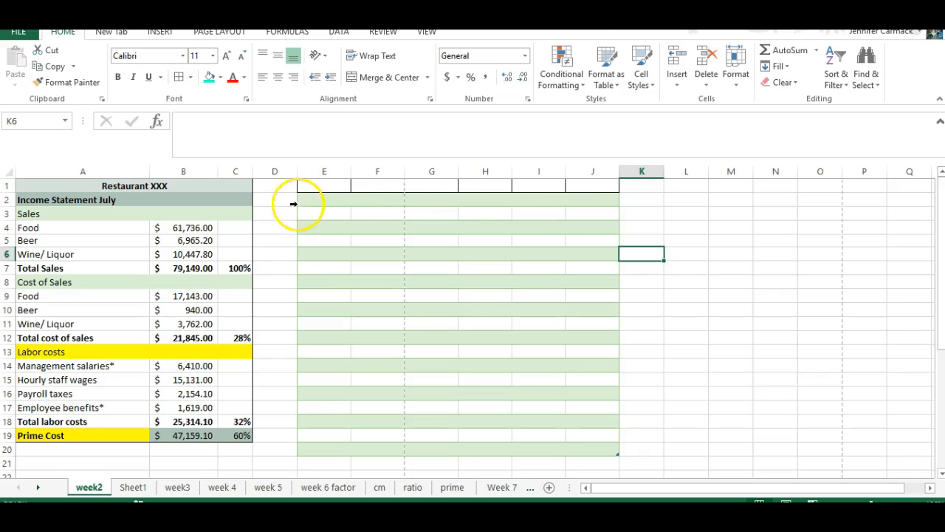
# Step: Browse the available table styles for the table in columns E to J, leaving its style as is
pyautogui.click(339, 211)
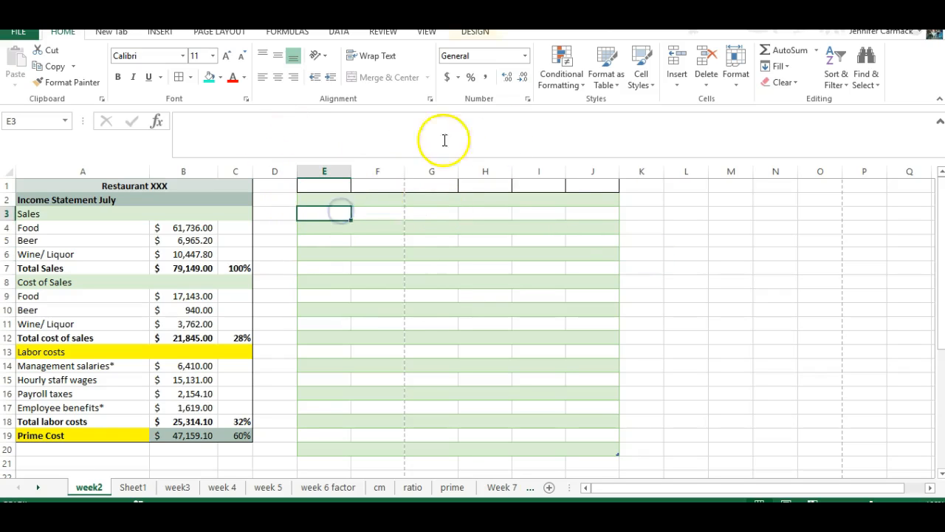
pyautogui.click(475, 31)
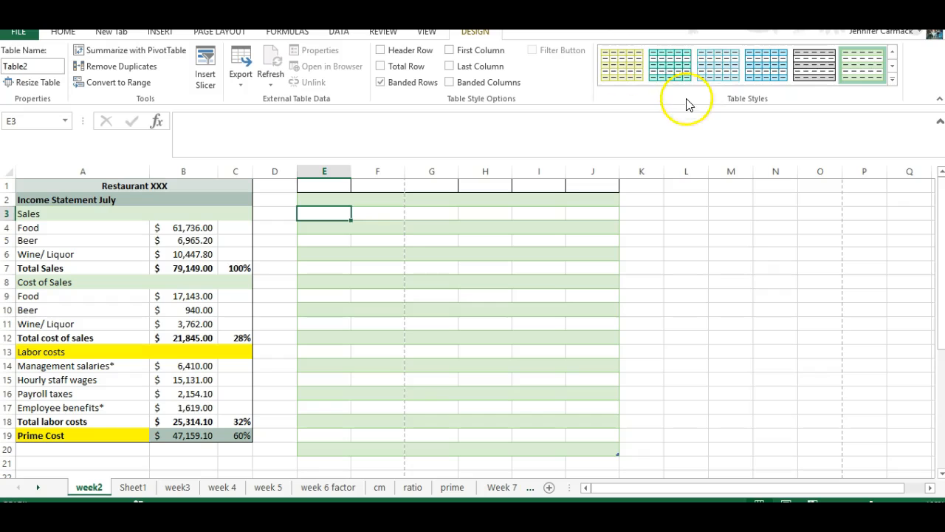
pyautogui.click(893, 79)
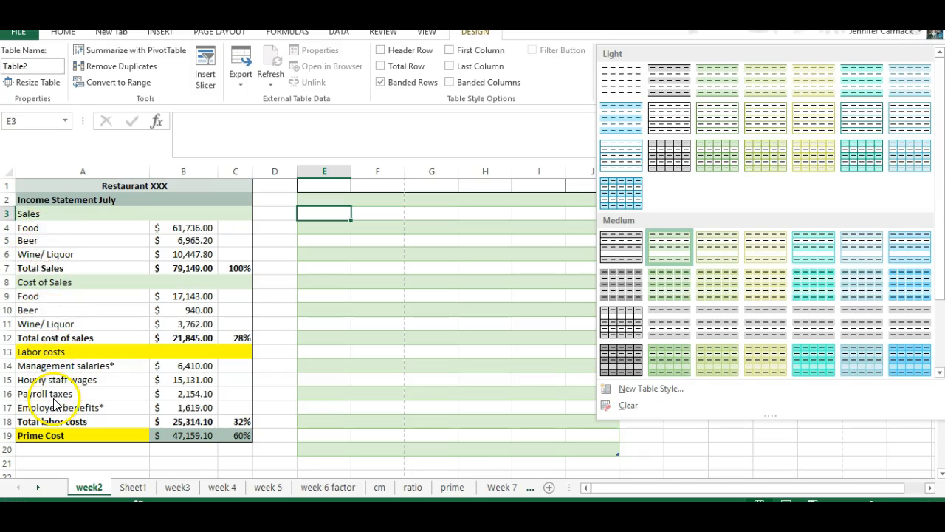
pyautogui.click(490, 253)
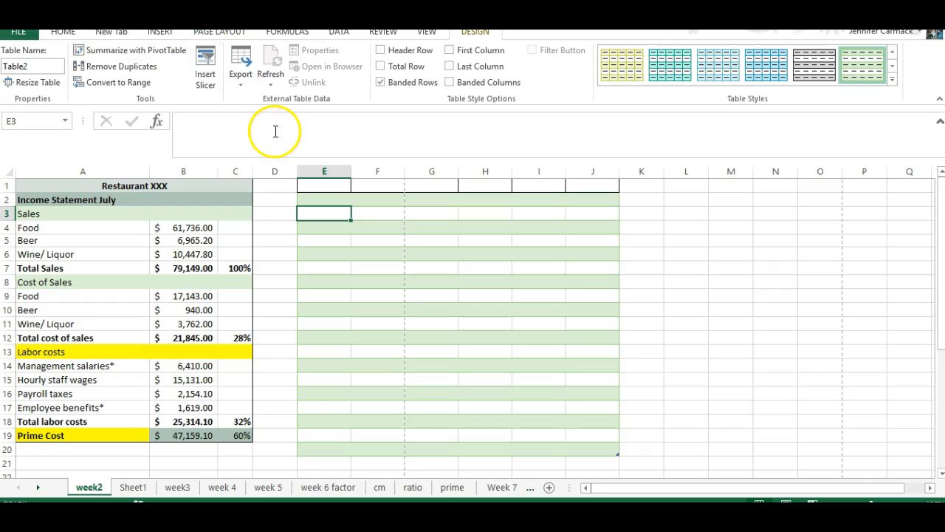
# Step: Undo the borders, the header row removal and the table creation in columns E to J
pyautogui.hotkey('ctrl', 'z')
pyautogui.hotkey('ctrl', 'z')
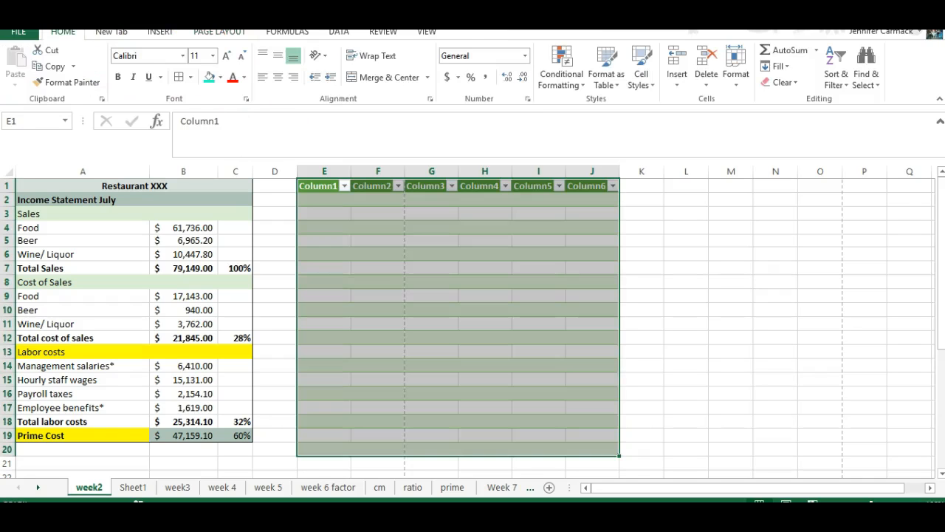
pyautogui.hotkey('ctrl', 'z')
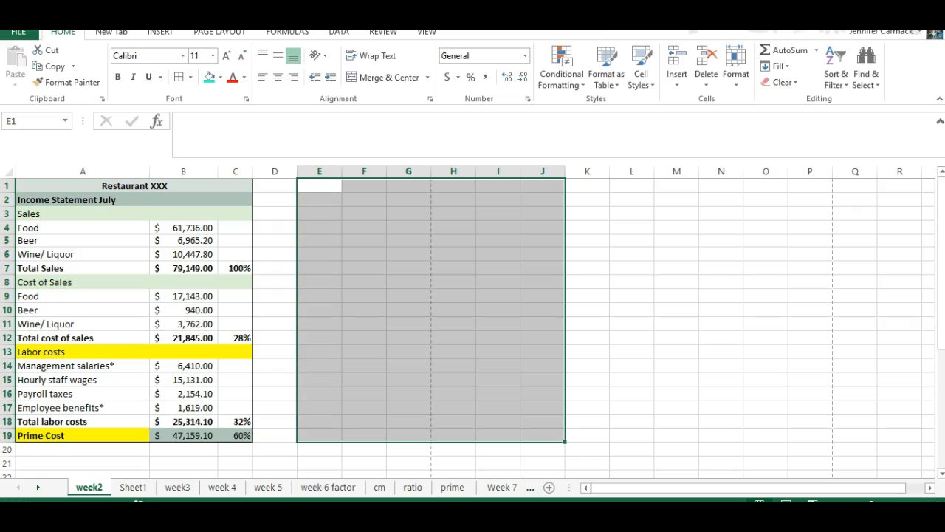
pyautogui.click(554, 285)
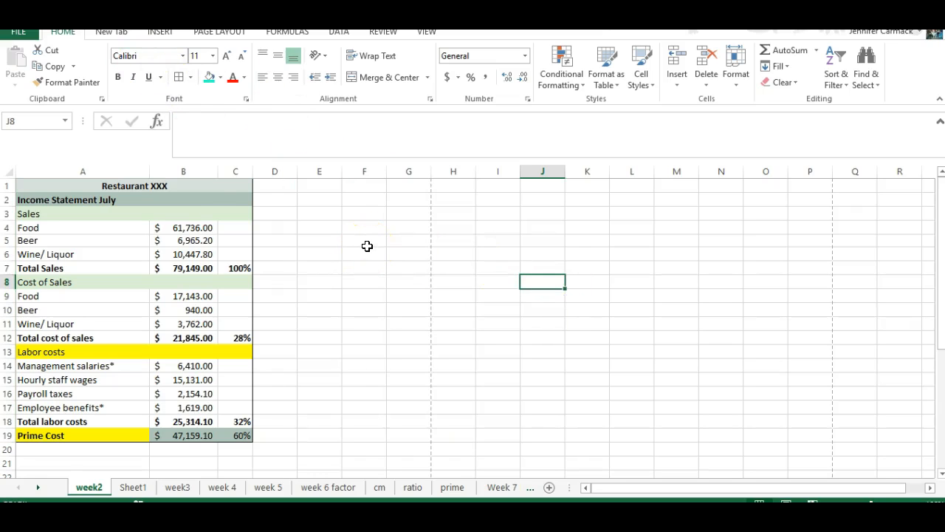
# Step: Copy the income statement in A1:C19 and paste it as values only starting at G1
pyautogui.moveTo(38, 185)
pyautogui.mouseDown()
pyautogui.moveTo(72, 222)
pyautogui.moveTo(106, 434)
pyautogui.mouseUp()
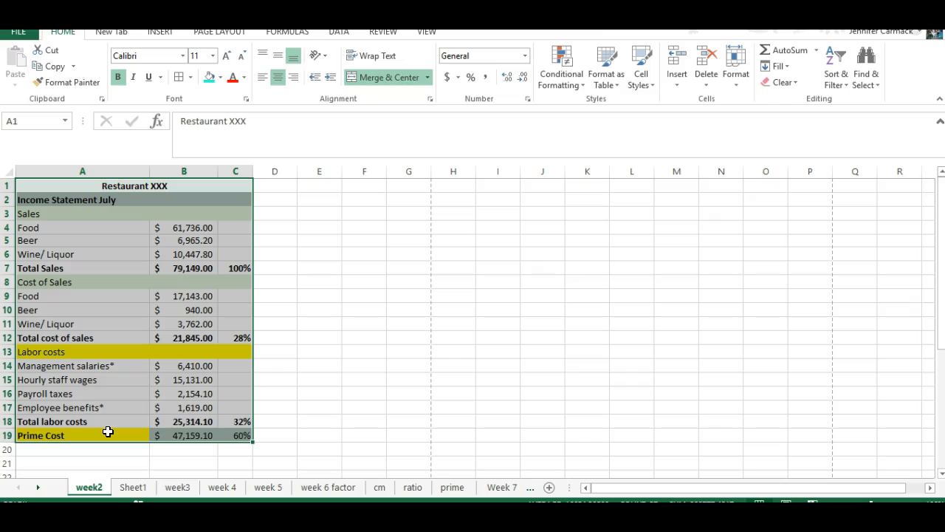
pyautogui.rightClick(182, 188)
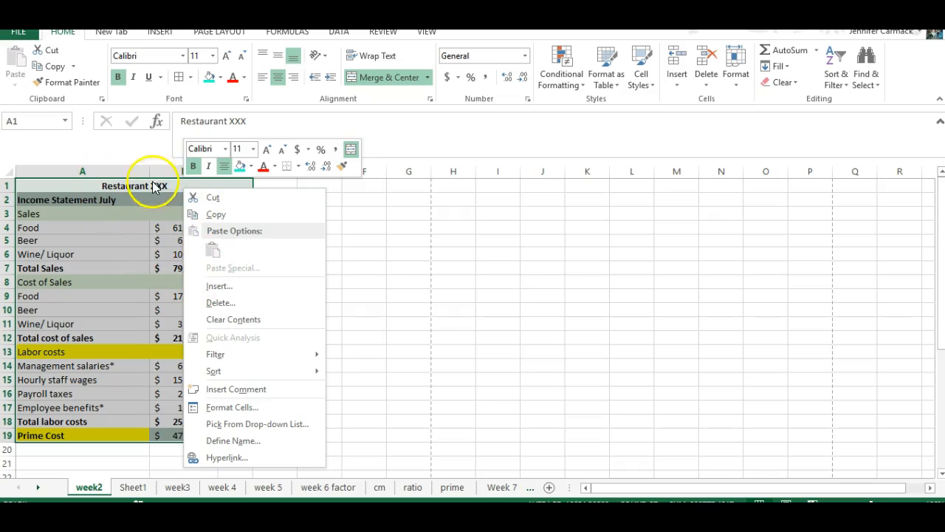
pyautogui.click(213, 214)
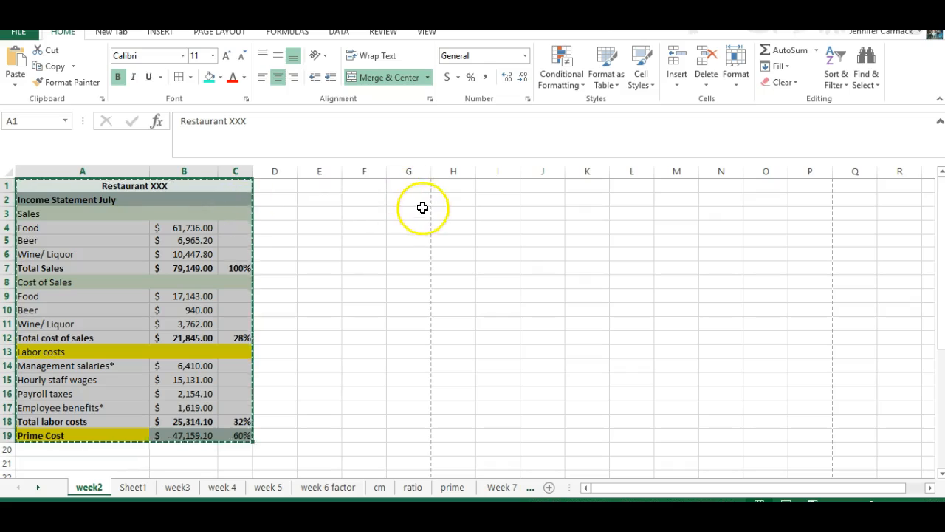
pyautogui.click(408, 189)
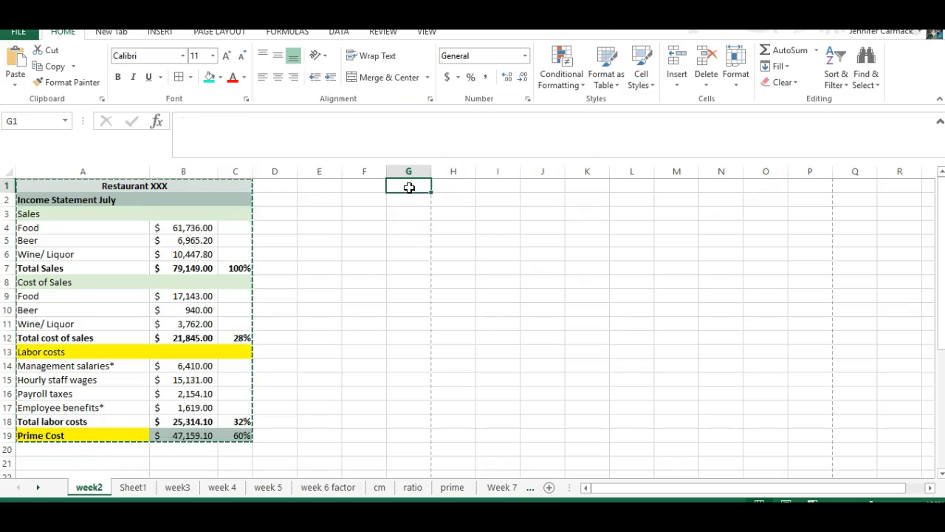
pyautogui.rightClick(409, 188)
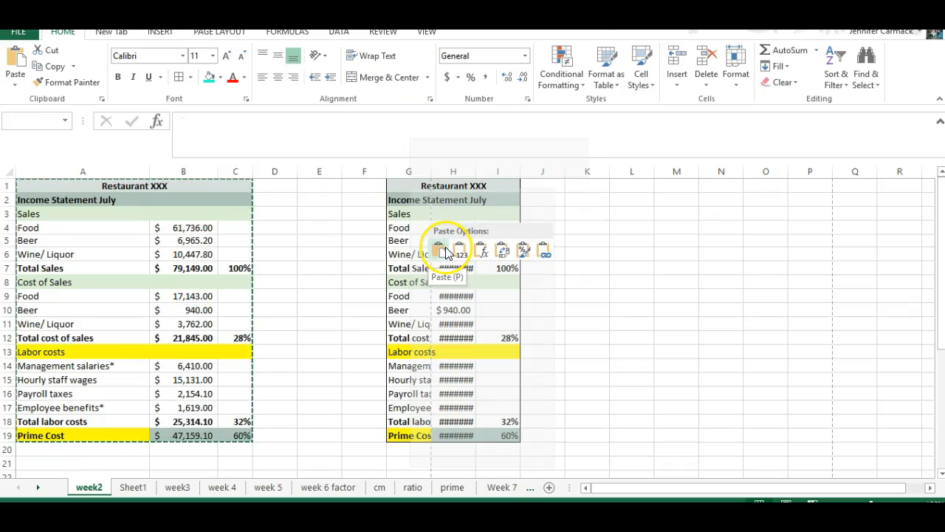
pyautogui.click(455, 249)
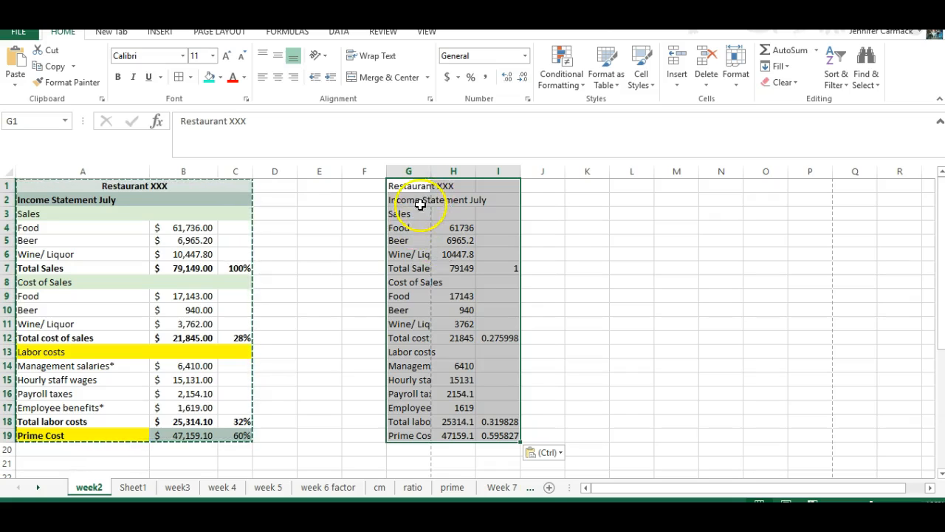
# Step: Widen columns G and H so the pasted labels and figures fit
pyautogui.click(417, 200)
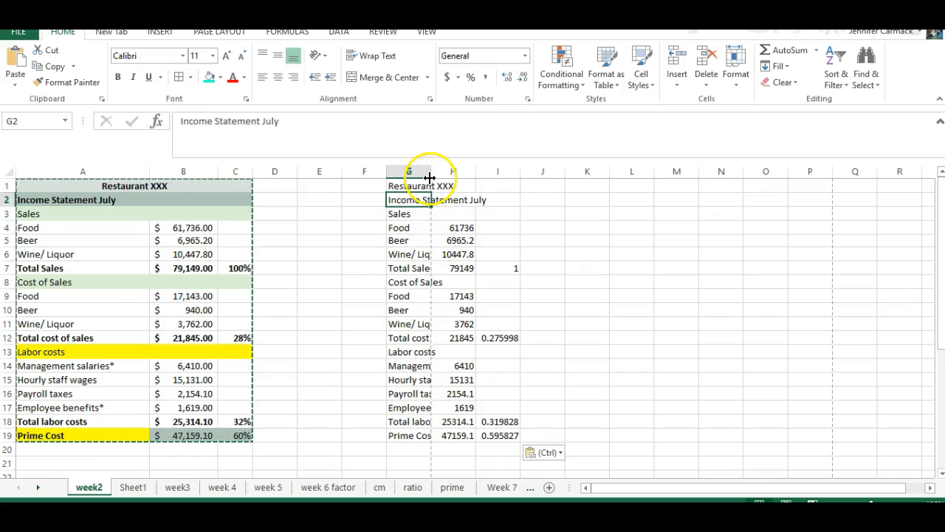
pyautogui.doubleClick(431, 172)
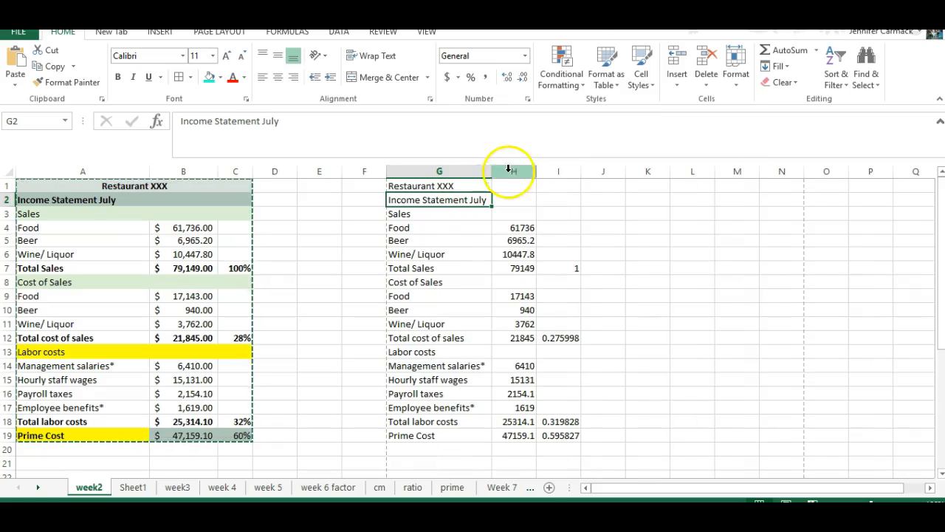
pyautogui.moveTo(536, 171); pyautogui.dragTo(589, 174)
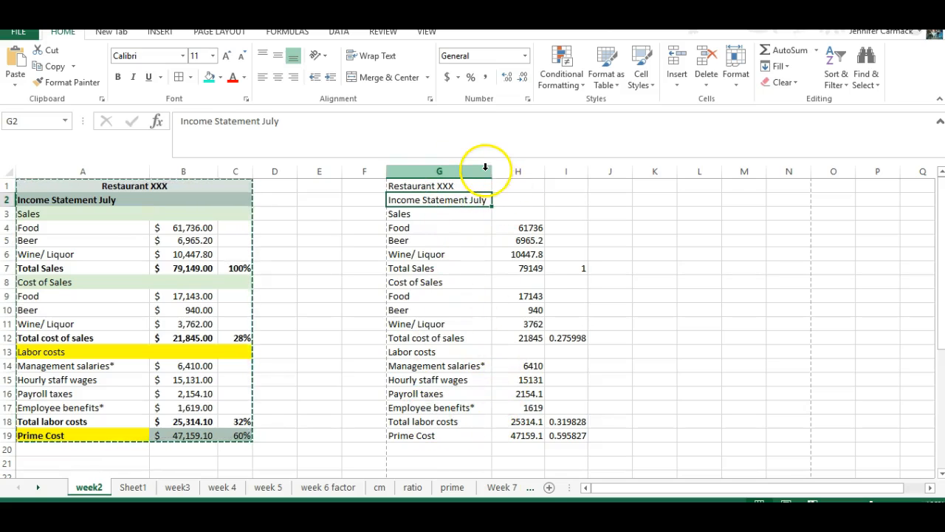
pyautogui.moveTo(491, 173); pyautogui.dragTo(496, 172)
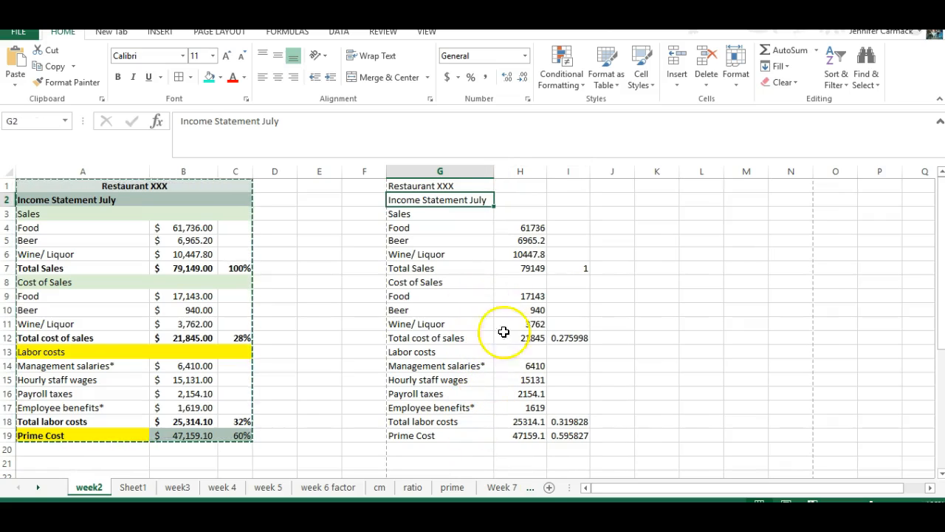
# Step: Apply the Accounting format with $ and 2 decimals to column H, widen it to fit the amounts, and check the decimal setting
pyautogui.click(530, 173)
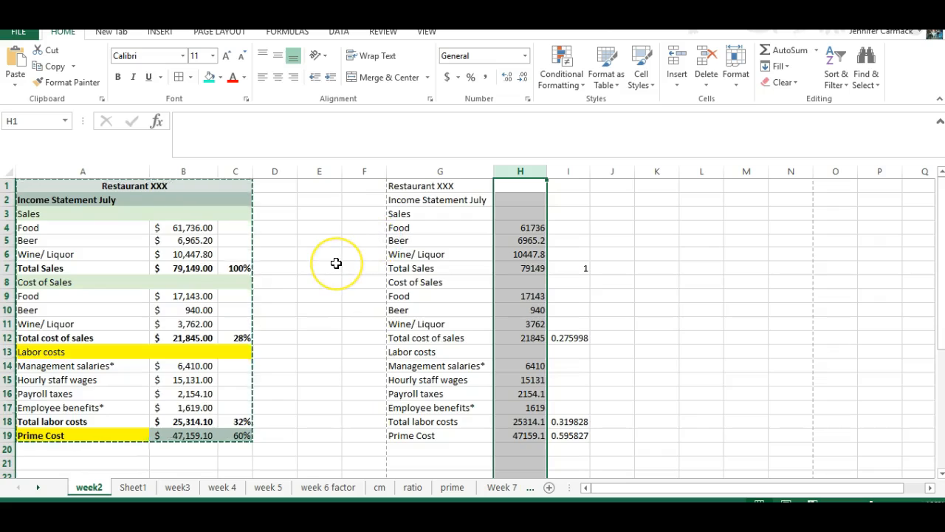
pyautogui.scroll(-3, 336, 263)
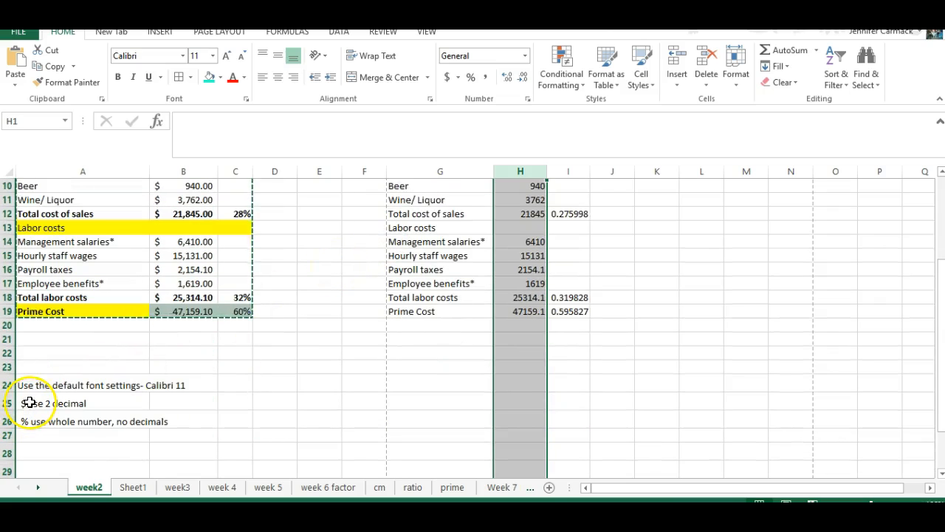
pyautogui.scroll(3, 280, 338)
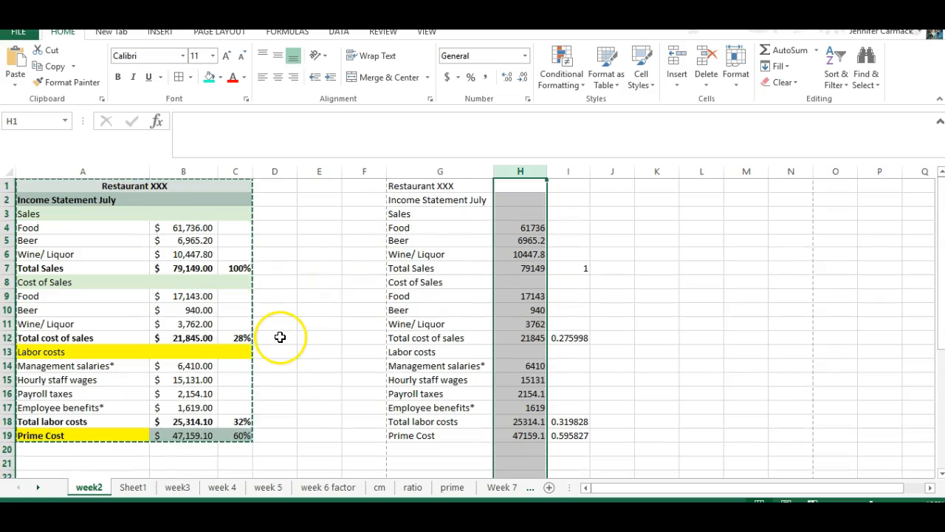
pyautogui.click(448, 79)
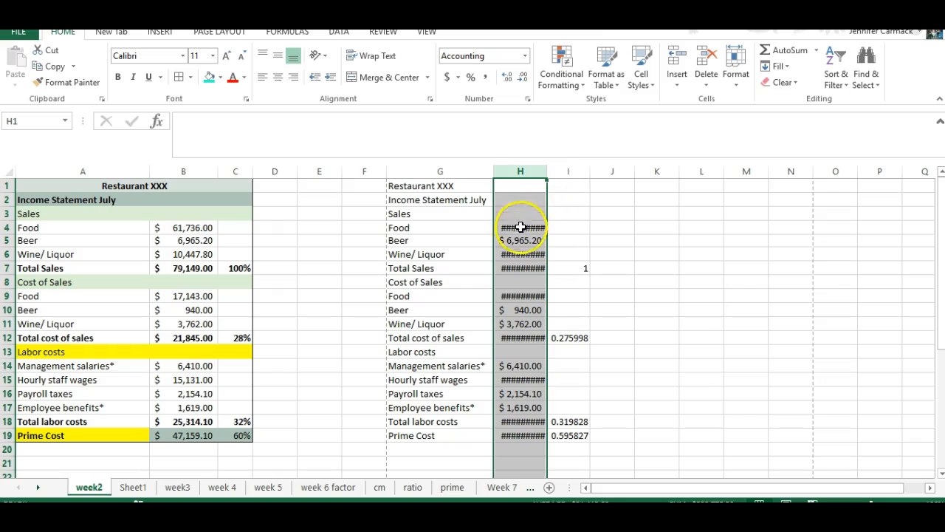
pyautogui.moveTo(546, 174); pyautogui.dragTo(562, 175)
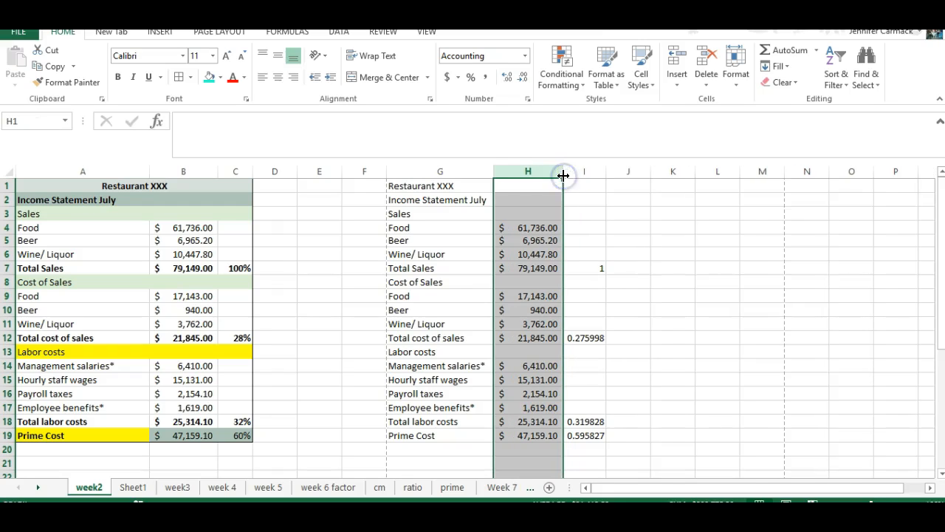
pyautogui.click(529, 101)
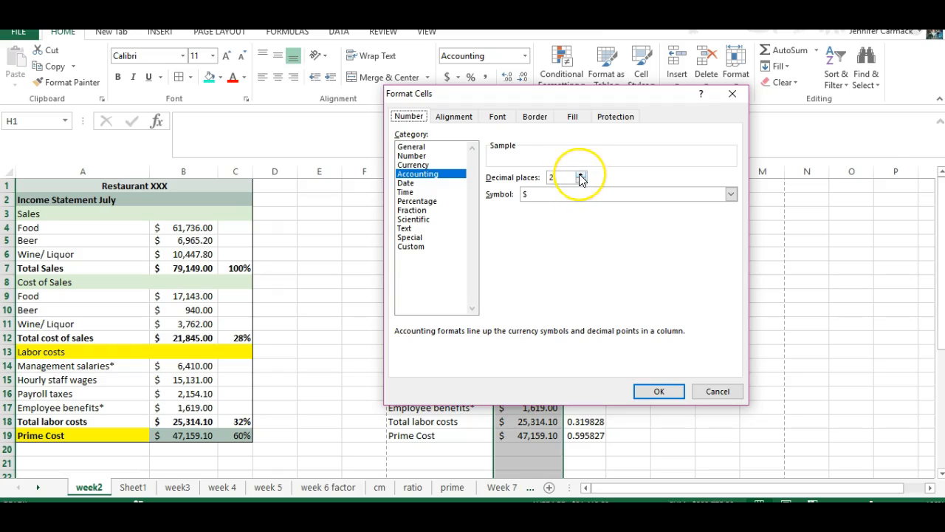
pyautogui.click(720, 392)
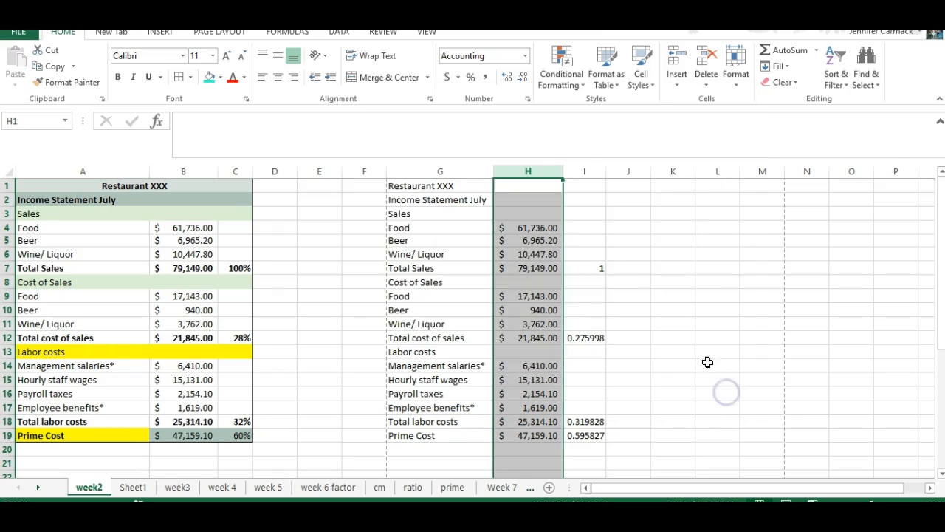
# Step: Format column I as percentages without decimals
pyautogui.click(588, 172)
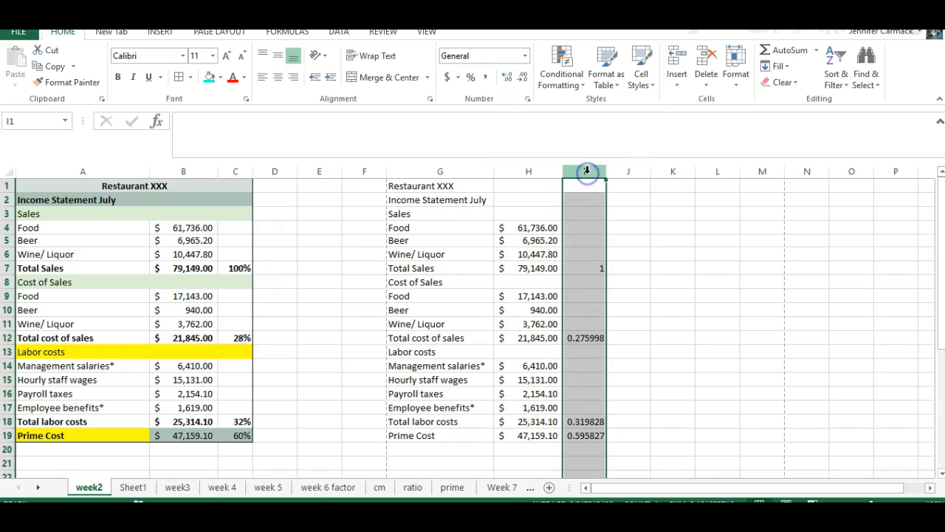
pyautogui.click(475, 77)
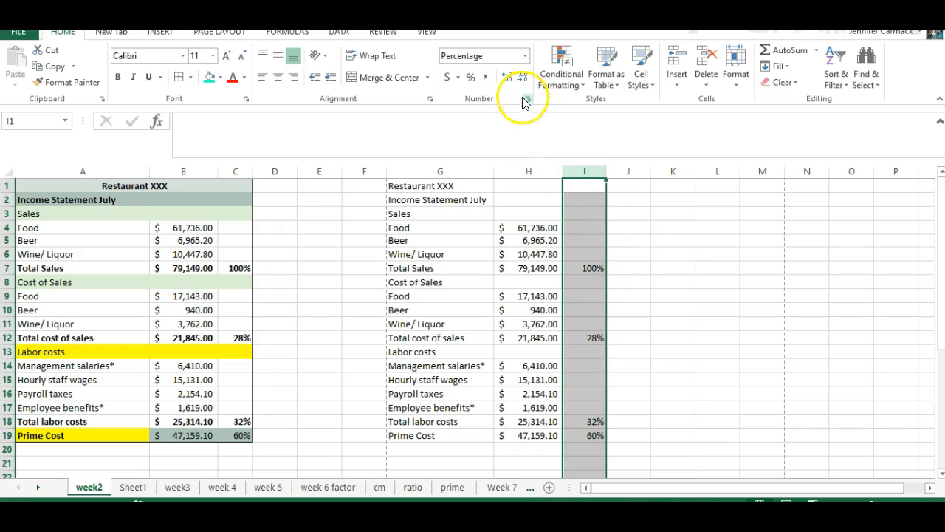
pyautogui.click(471, 78)
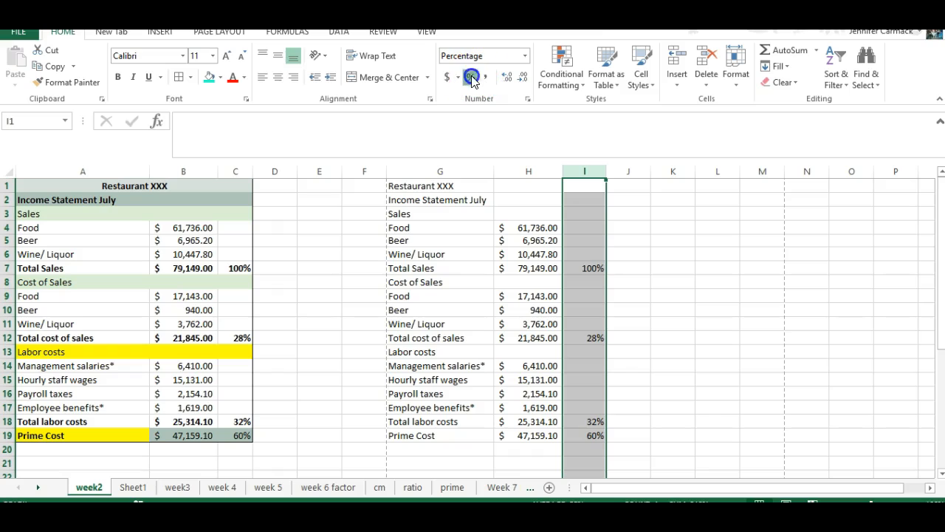
# Step: Try one decimal place on column I's percentages and reapply the whole-number percent format
pyautogui.click(527, 98)
pyautogui.click(579, 176)
pyautogui.click(660, 391)
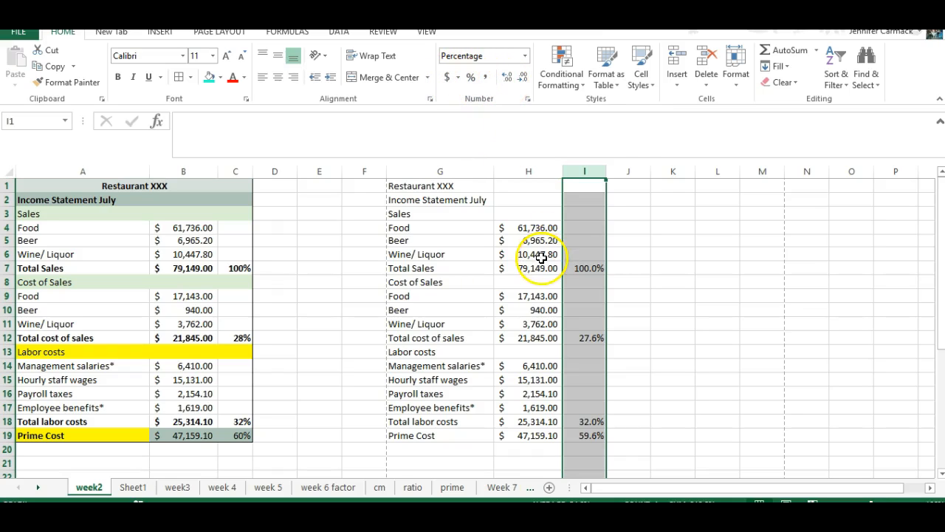
pyautogui.click(470, 77)
pyautogui.scroll(-1, 595, 257)
pyautogui.scroll(1, 594, 257)
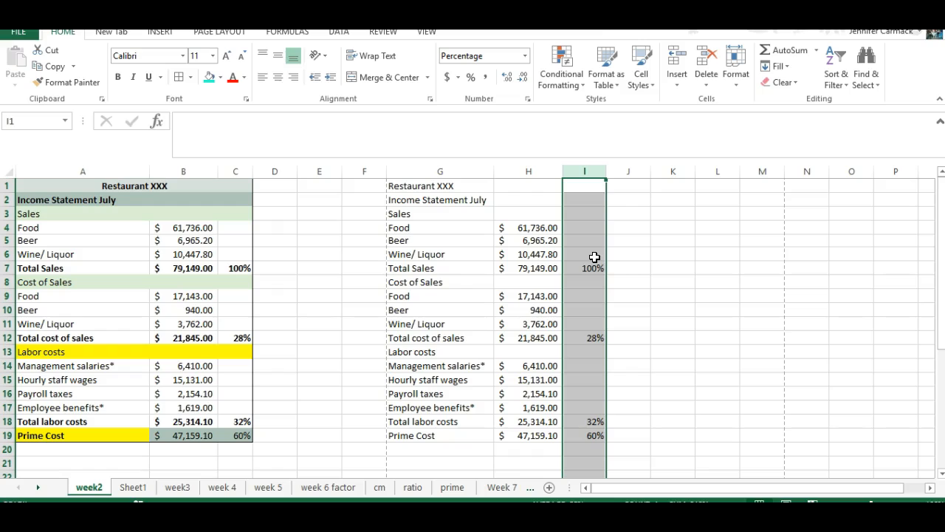
# Step: Fine-tune the widths of columns H and I and put a Thick Box Border around G1:I19
pyautogui.moveTo(563, 174); pyautogui.dragTo(602, 172)
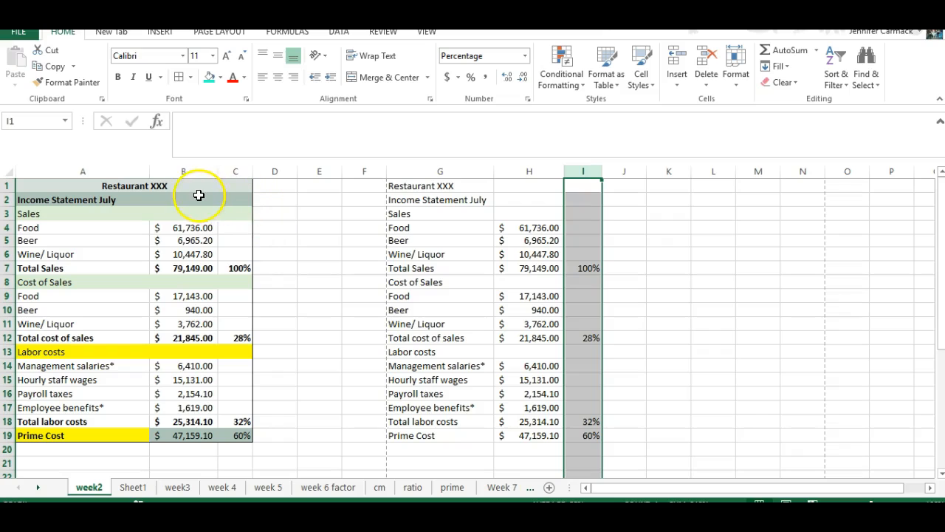
pyautogui.moveTo(392, 185); pyautogui.dragTo(579, 435)
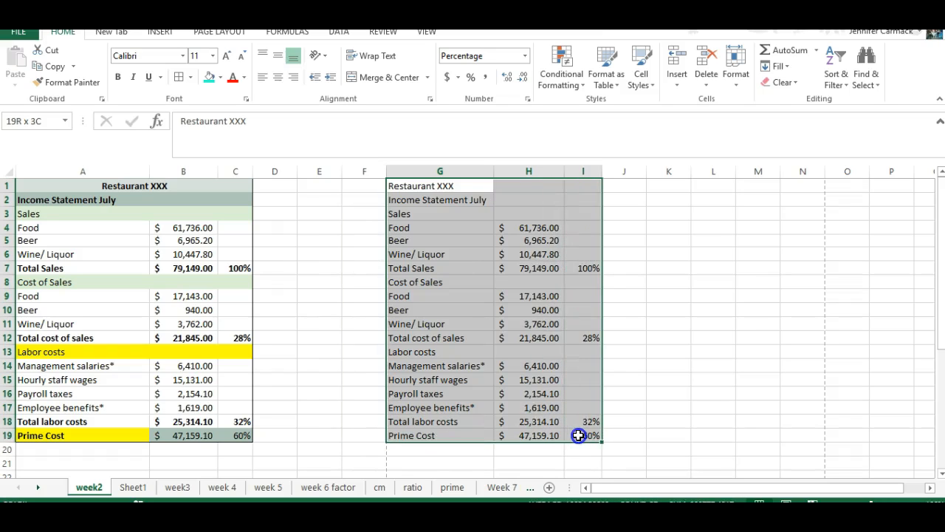
pyautogui.moveTo(579, 435); pyautogui.dragTo(579, 435)
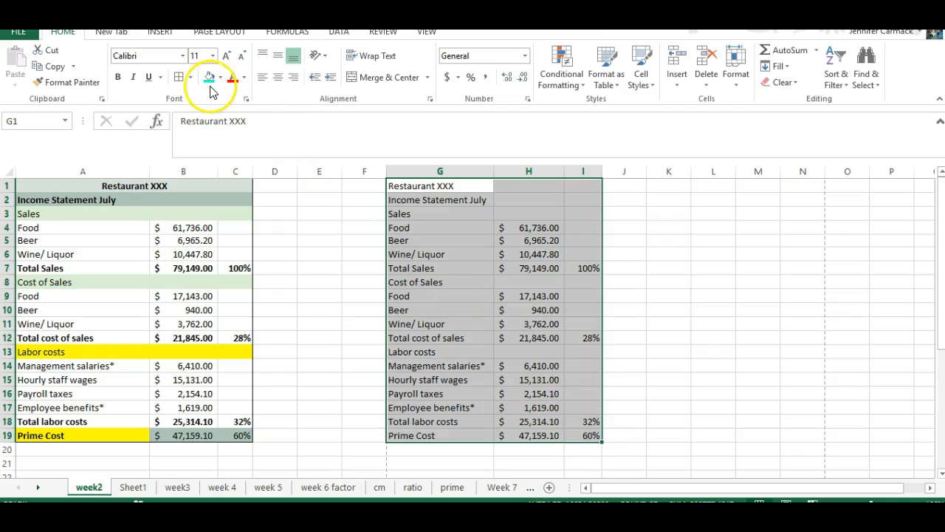
pyautogui.click(189, 77)
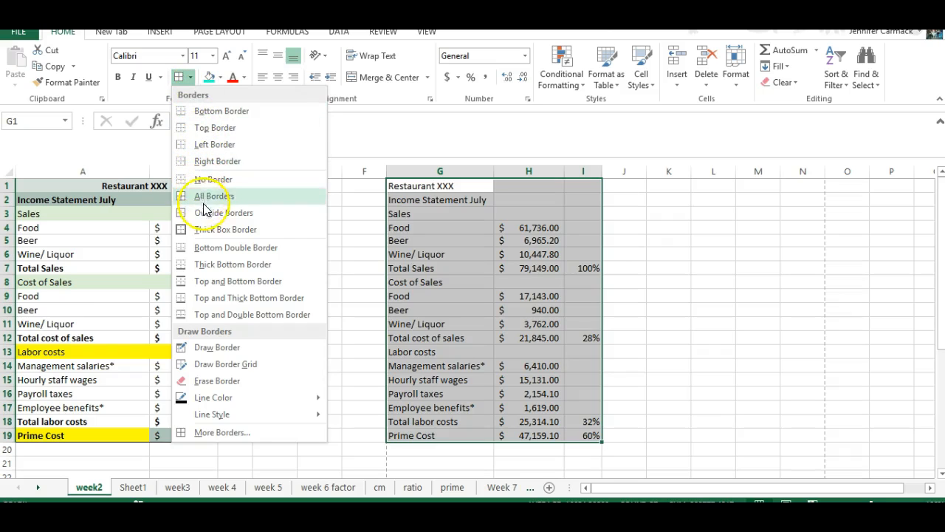
pyautogui.click(206, 224)
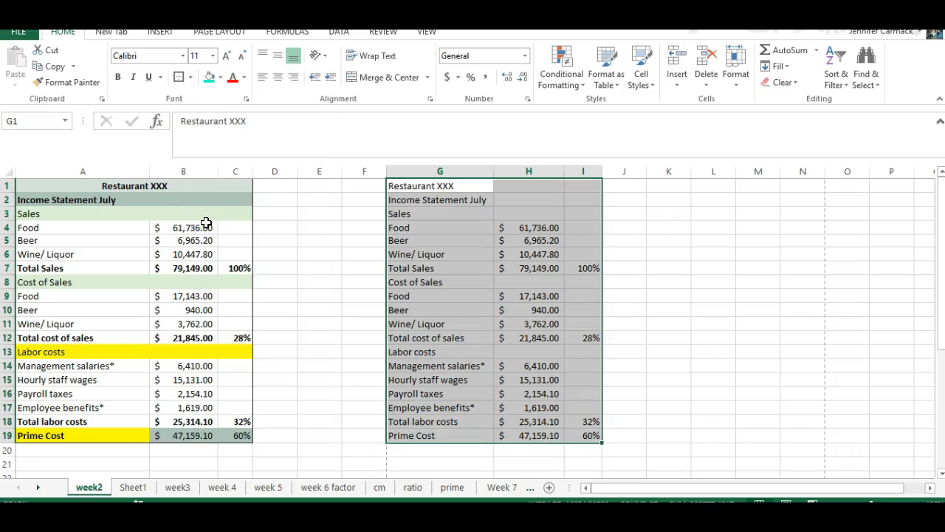
pyautogui.click(667, 266)
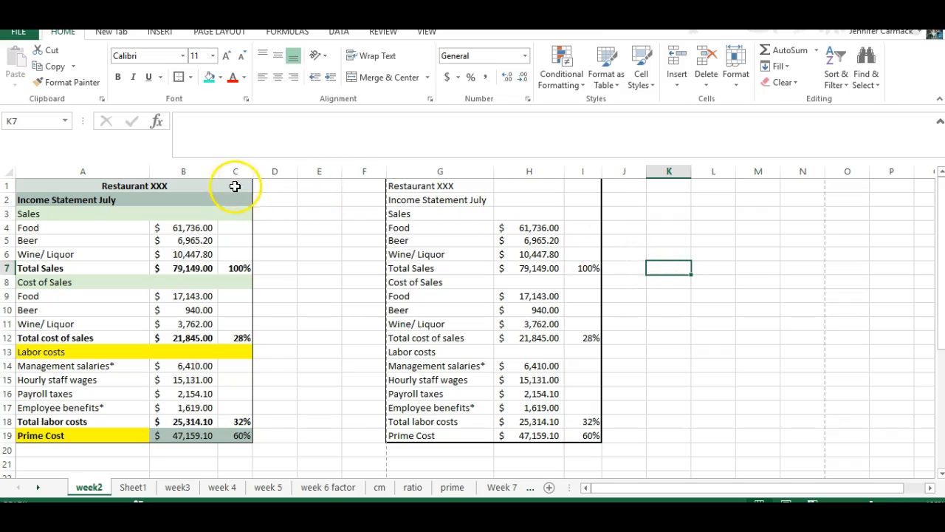
# Step: Merge and center the Restaurant XXX title across G1:I1 and fill it with dark red
pyautogui.click(397, 185)
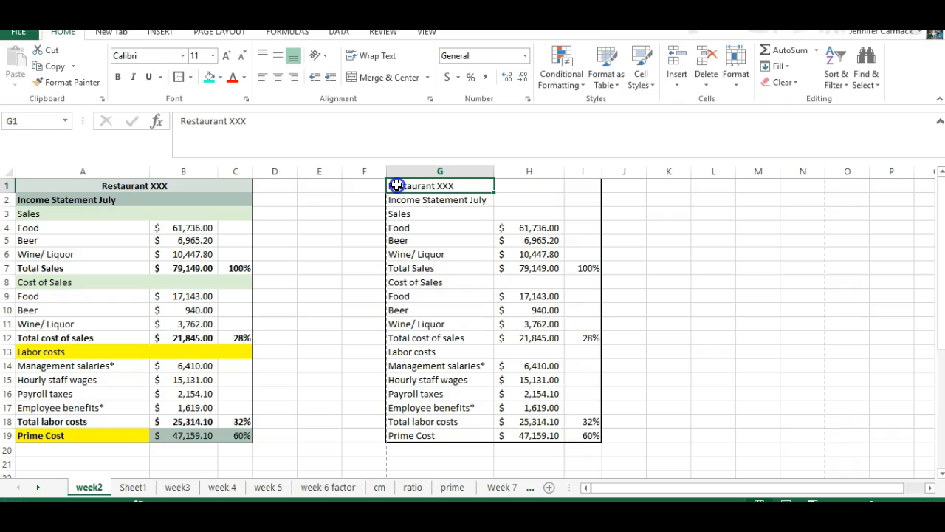
pyautogui.click(491, 187)
pyautogui.moveTo(491, 187); pyautogui.dragTo(572, 186)
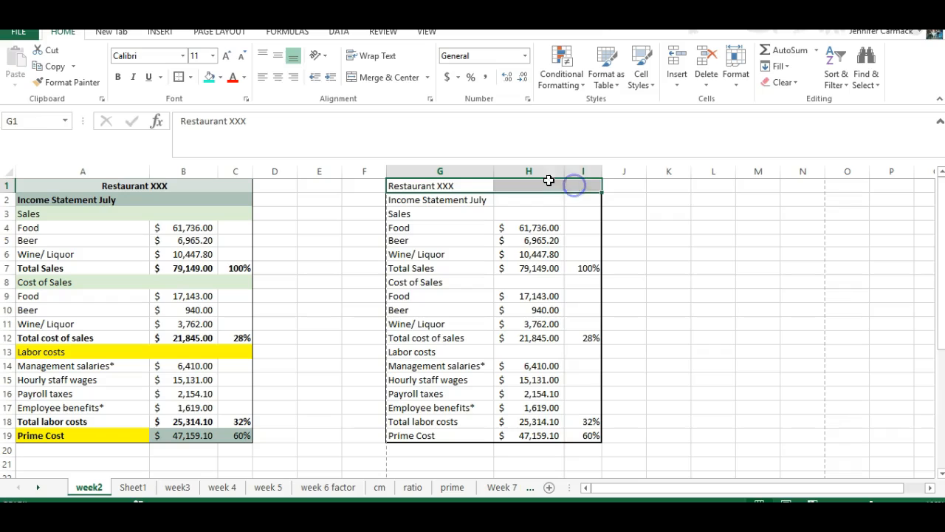
pyautogui.click(390, 78)
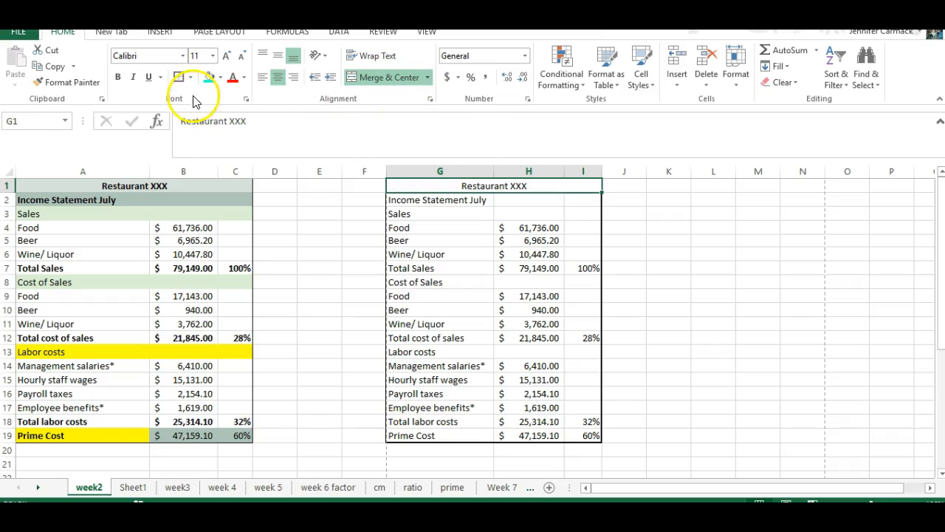
pyautogui.click(220, 79)
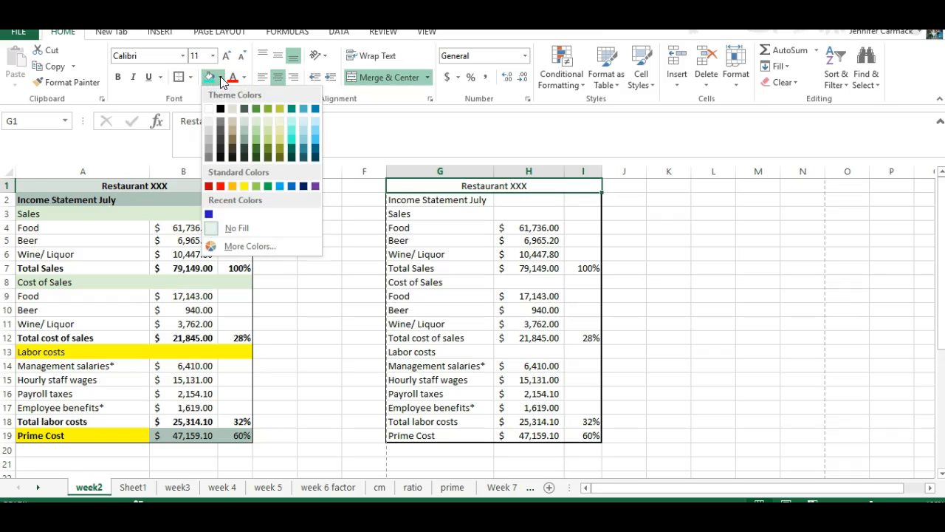
pyautogui.click(209, 186)
# Step: Set the font color of the Income Statement July row in G2:I2 to golden orange
pyautogui.click(404, 196)
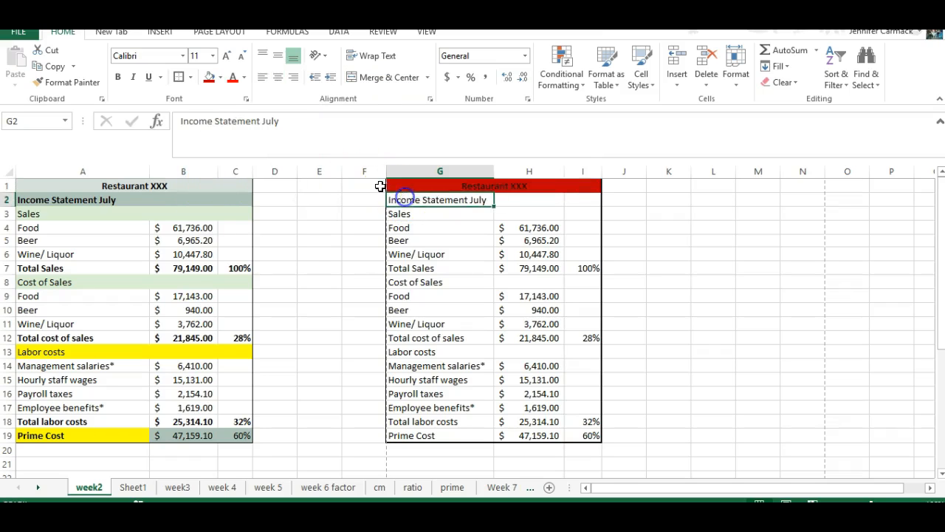
pyautogui.moveTo(468, 197); pyautogui.dragTo(583, 195)
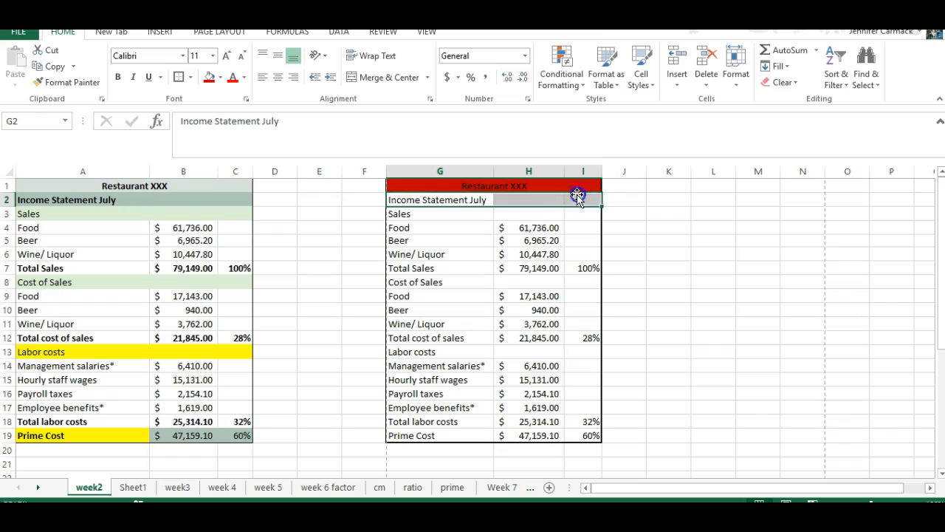
pyautogui.click(245, 78)
pyautogui.click(254, 204)
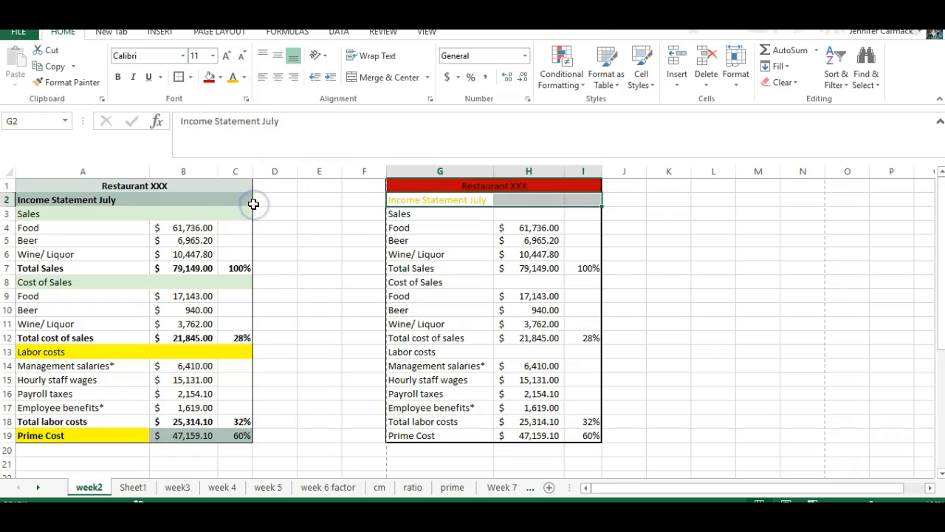
# Step: Set the font of the Income Statement July row in G2:I2 back to black and fill the row bright blue after trying yellow
pyautogui.click(246, 78)
pyautogui.click(236, 93)
pyautogui.click(218, 77)
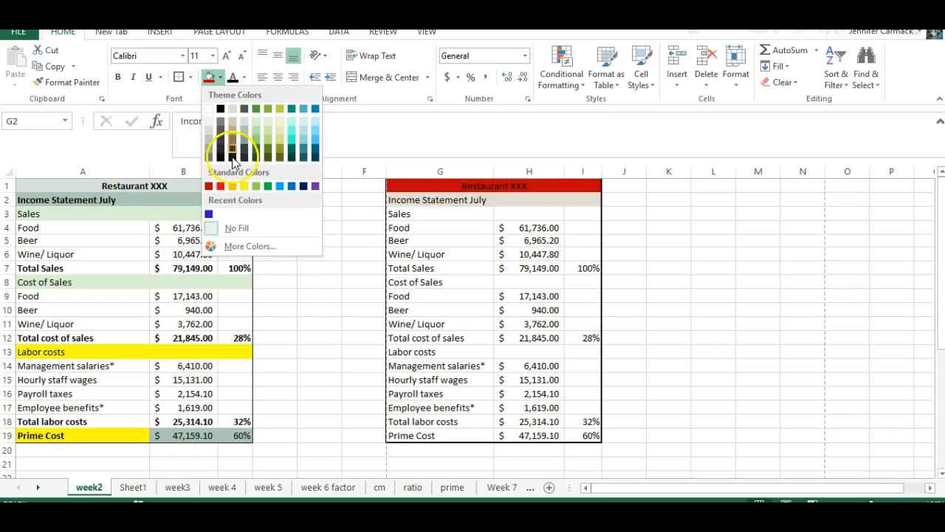
pyautogui.click(241, 185)
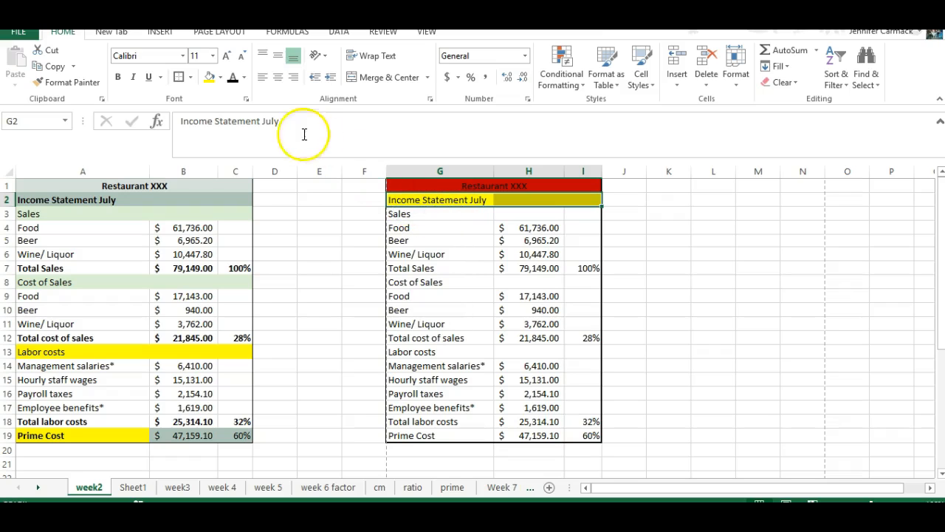
pyautogui.click(219, 79)
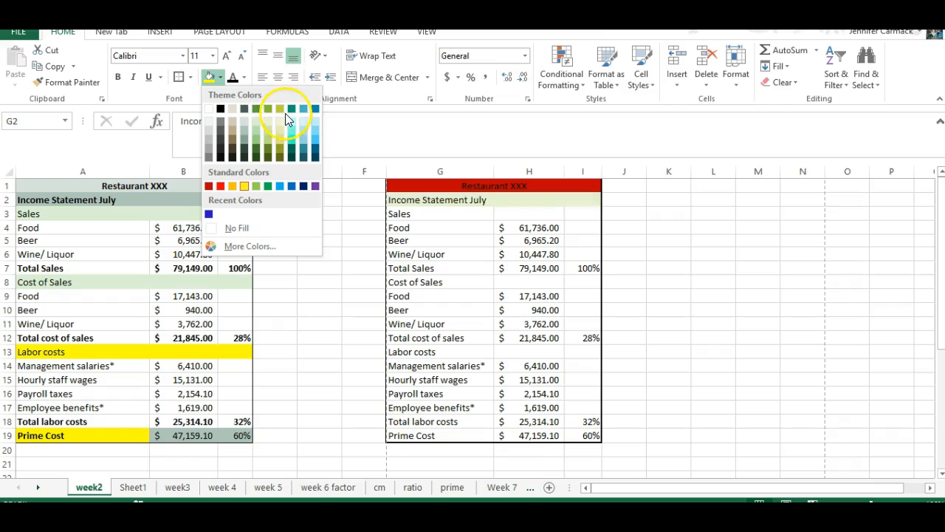
pyautogui.click(314, 143)
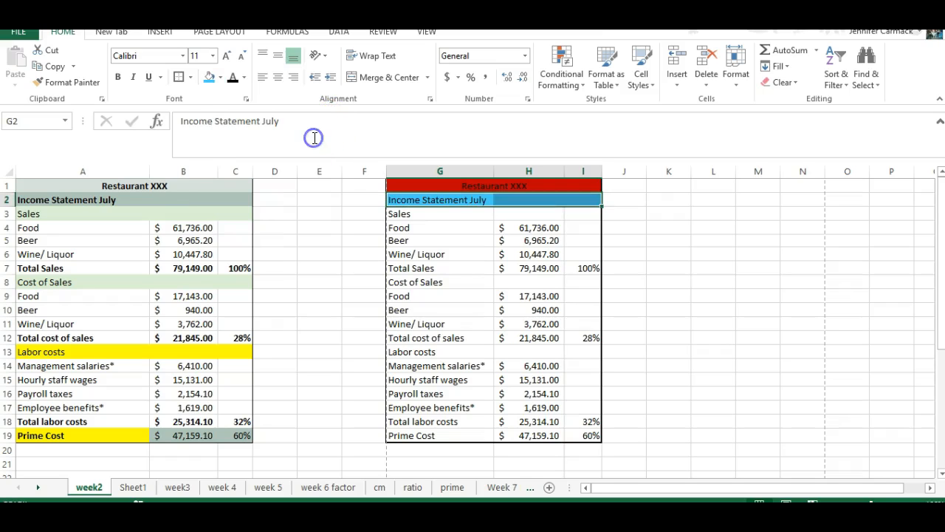
# Step: Change the fill of the merged Restaurant XXX title in G1:I1 to a lighter blue than the row below
pyautogui.click(405, 189)
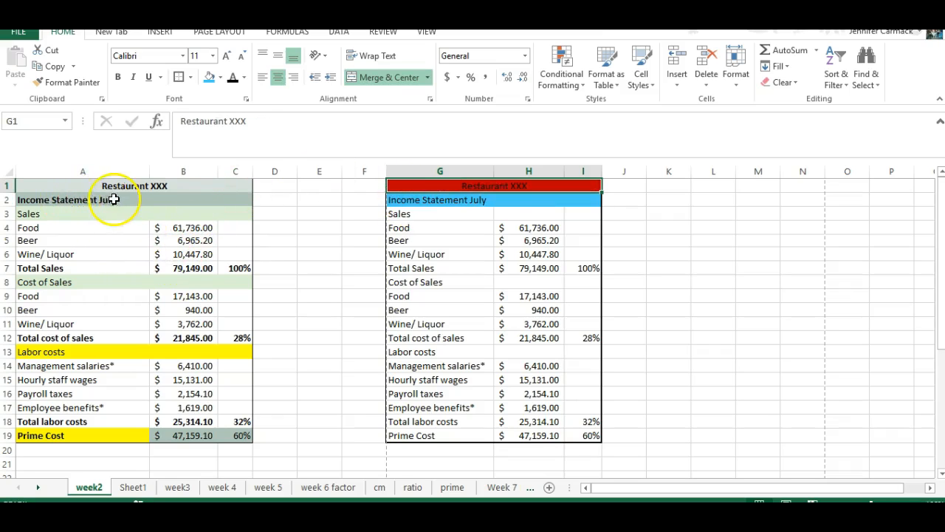
pyautogui.click(495, 200)
pyautogui.click(466, 200)
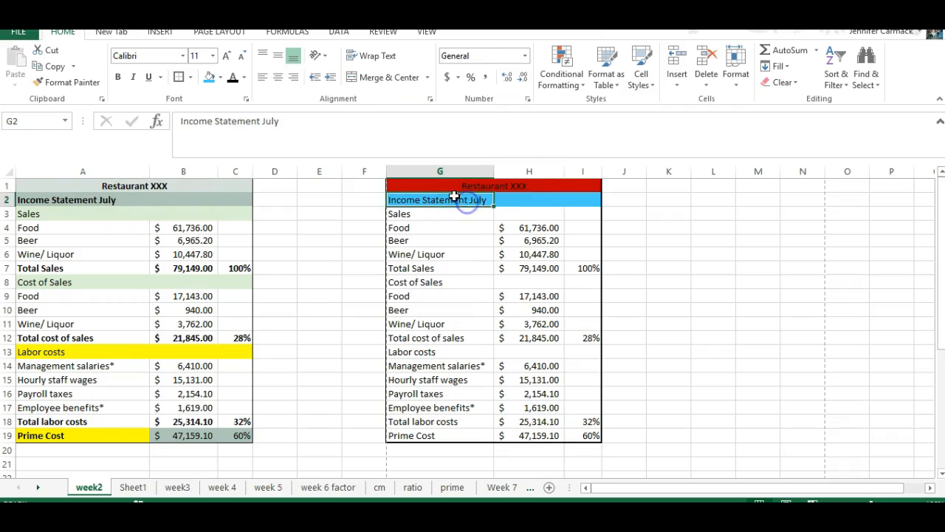
pyautogui.click(439, 185)
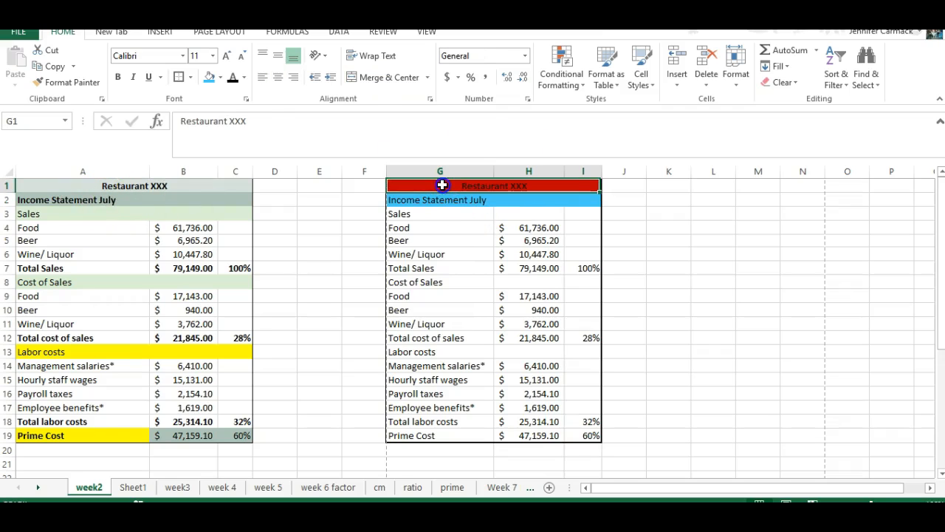
pyautogui.click(220, 77)
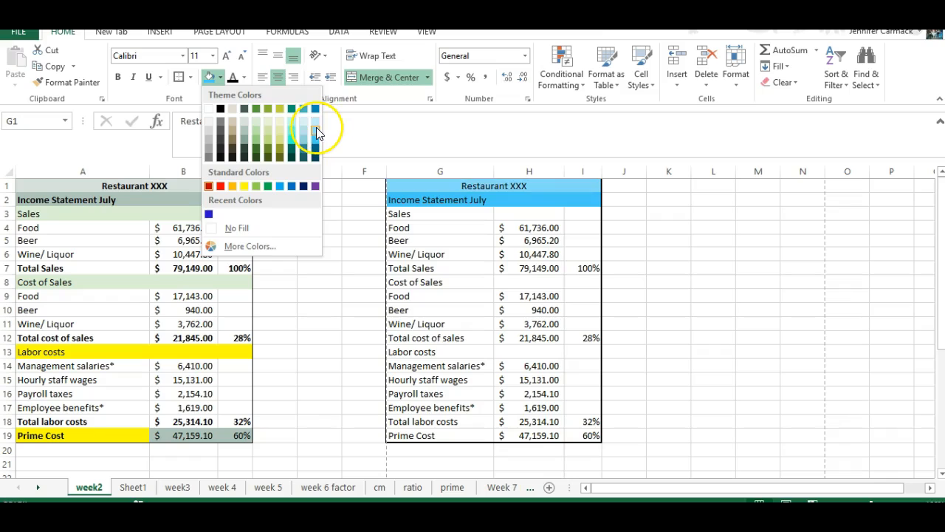
pyautogui.click(316, 127)
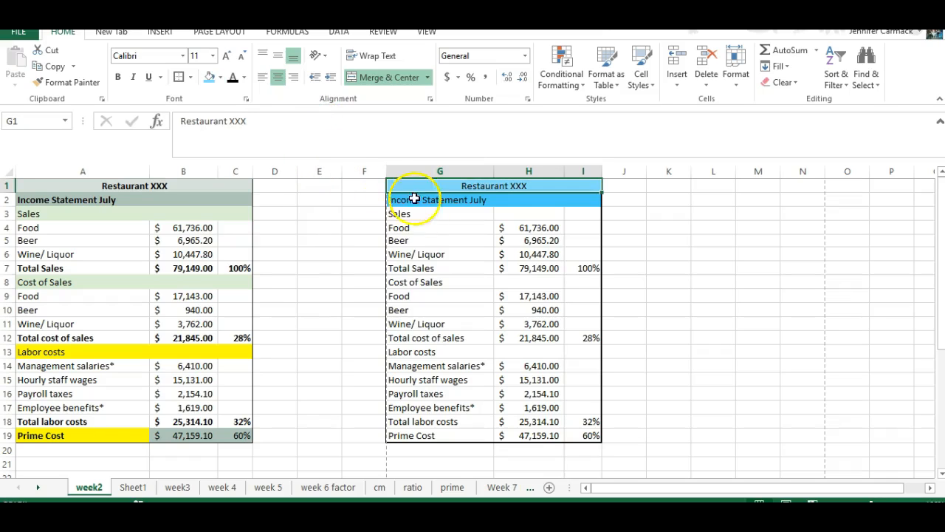
# Step: Fill the Sales row G3:I3 and the Cost of Sales row G8:I8 with pale blue
pyautogui.moveTo(401, 214); pyautogui.dragTo(582, 212)
pyautogui.click(220, 77)
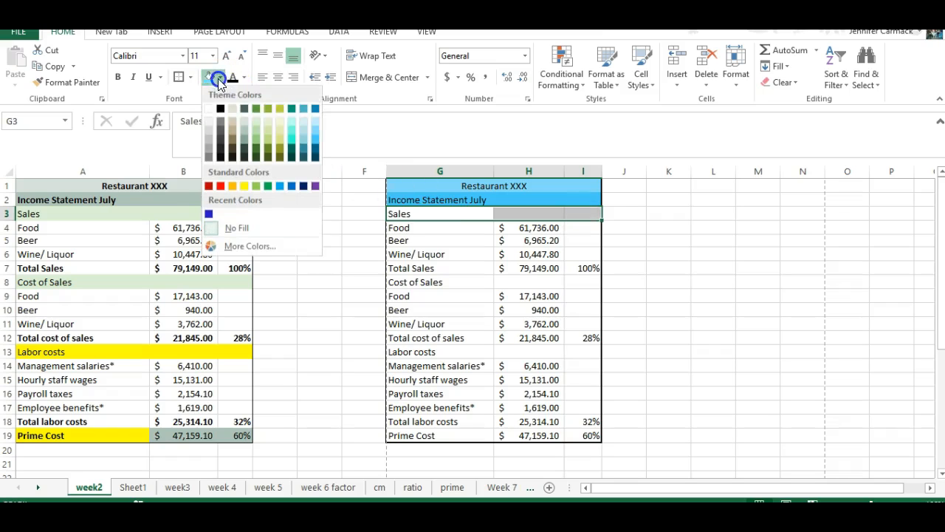
pyautogui.click(316, 122)
pyautogui.moveTo(398, 282); pyautogui.dragTo(583, 282)
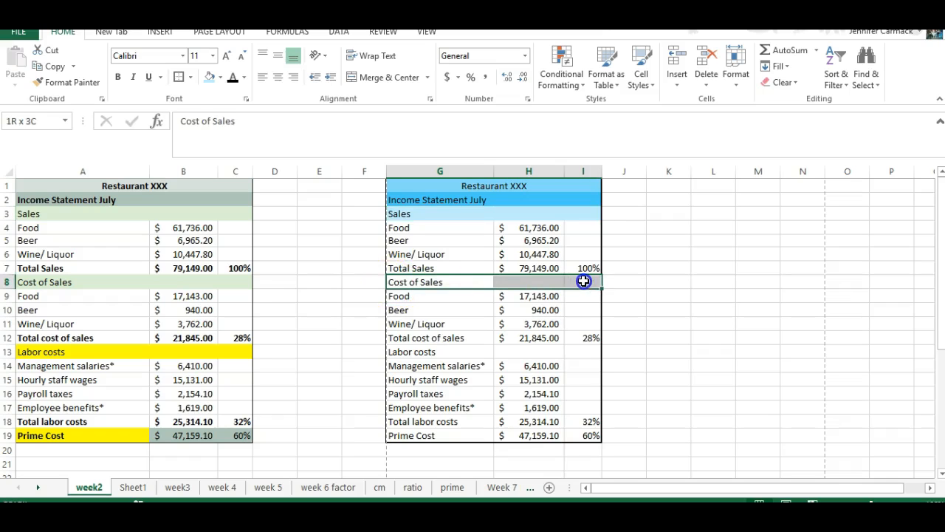
pyautogui.click(221, 77)
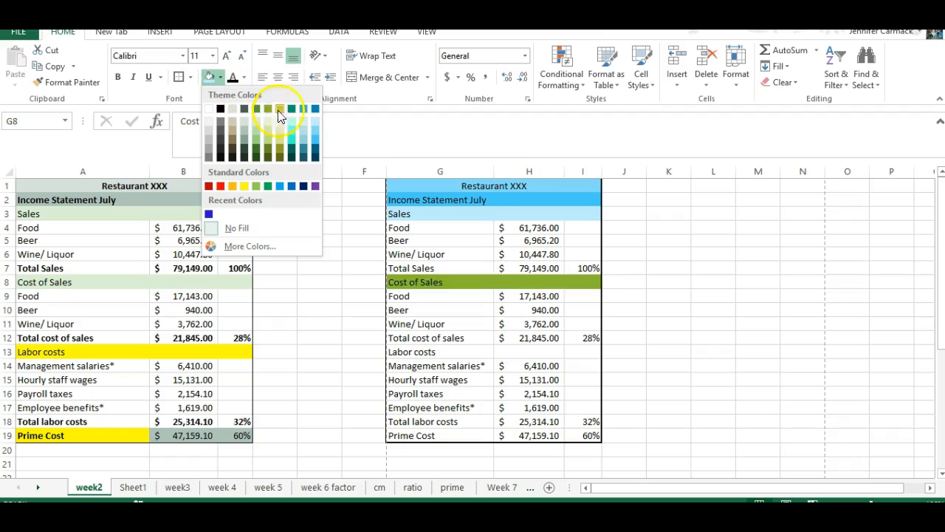
pyautogui.click(317, 129)
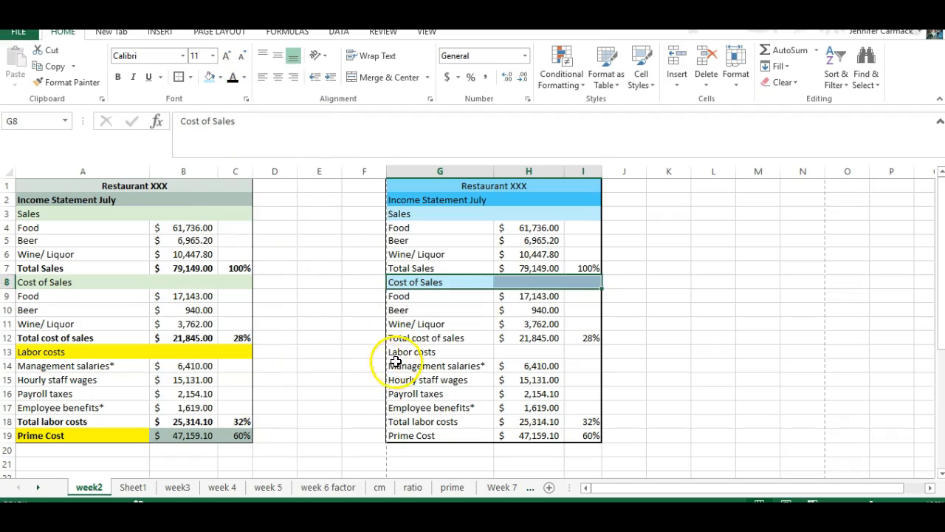
# Step: Apply the same pale blue fill to the Labor costs row G13:I13 and the Prime Cost row G19:I19
pyautogui.moveTo(395, 352); pyautogui.dragTo(584, 352)
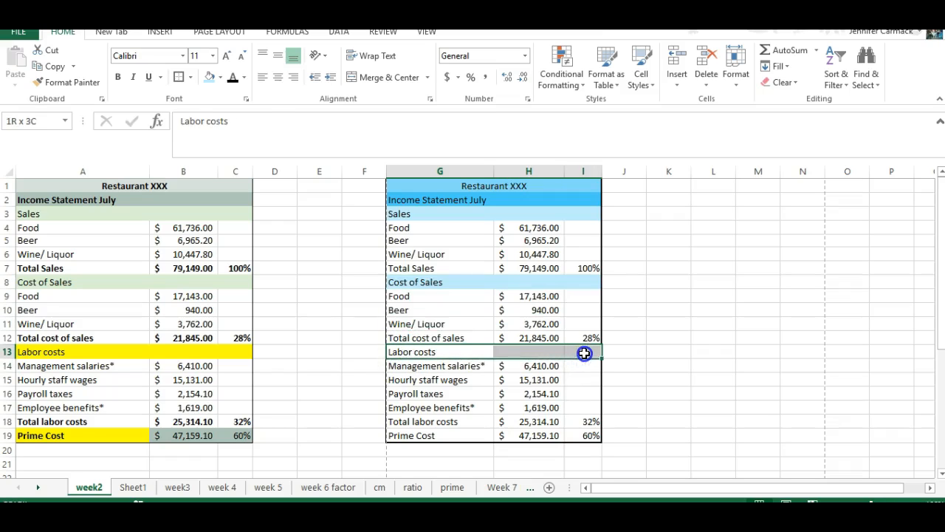
pyautogui.click(213, 78)
pyautogui.moveTo(409, 435); pyautogui.dragTo(593, 436)
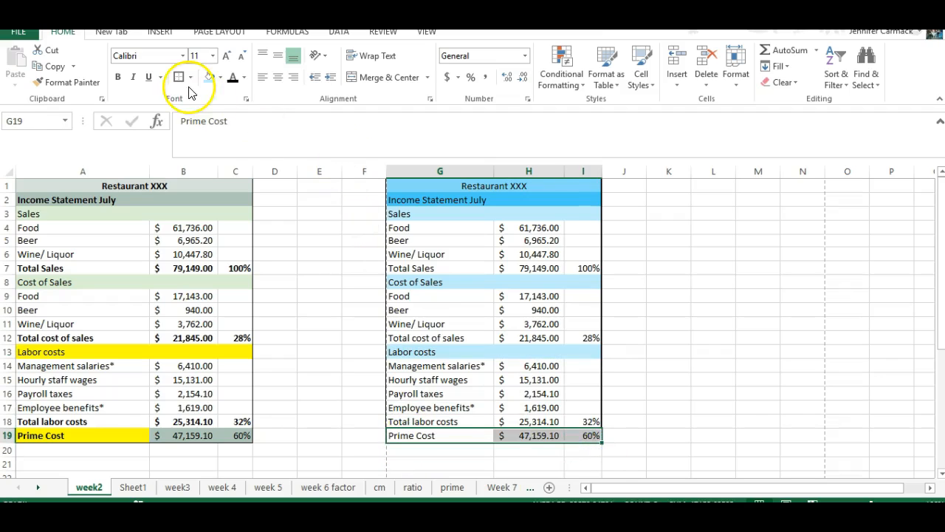
pyautogui.click(211, 79)
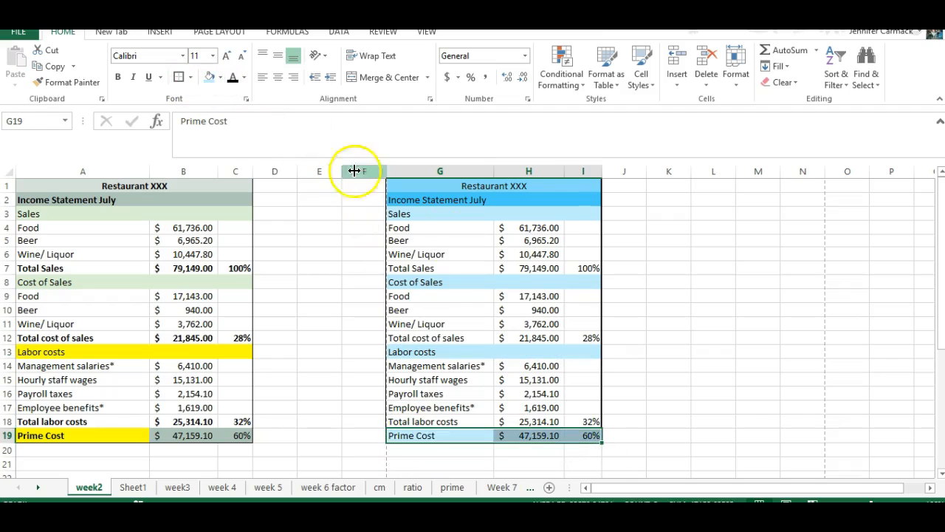
pyautogui.click(658, 281)
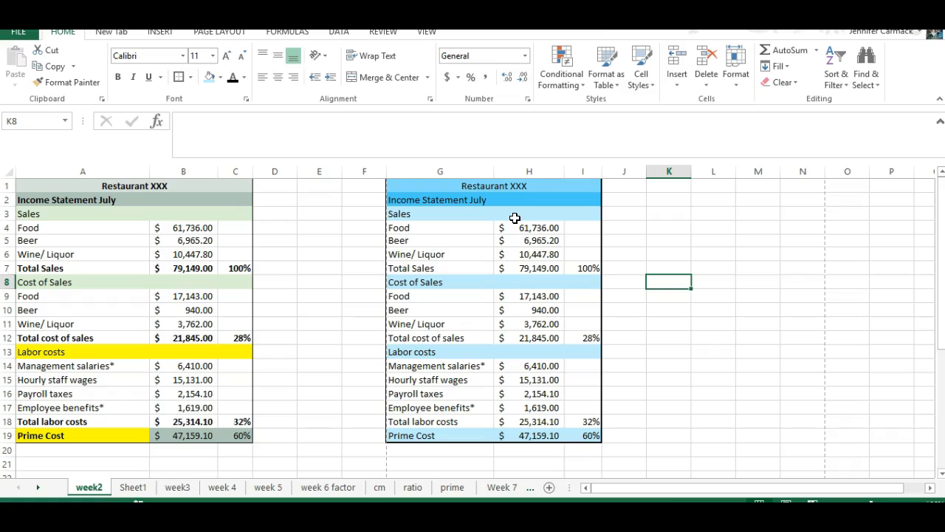
# Step: Insert a blank column before column H, between the labels and the dollar amounts
pyautogui.rightClick(509, 171)
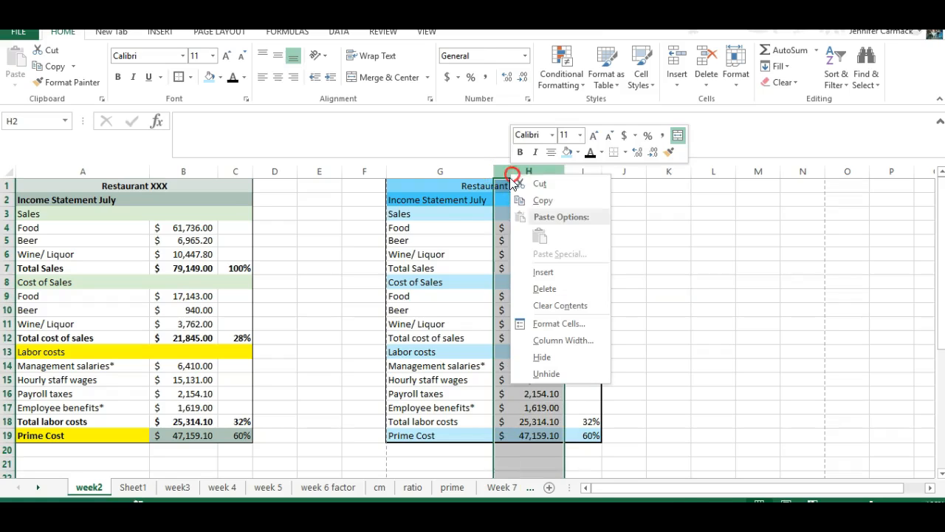
pyautogui.click(544, 272)
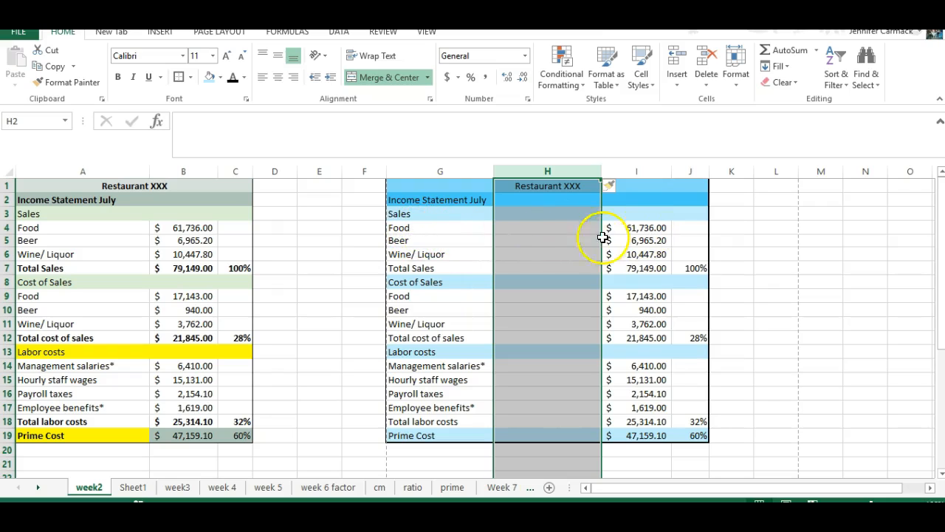
pyautogui.click(397, 228)
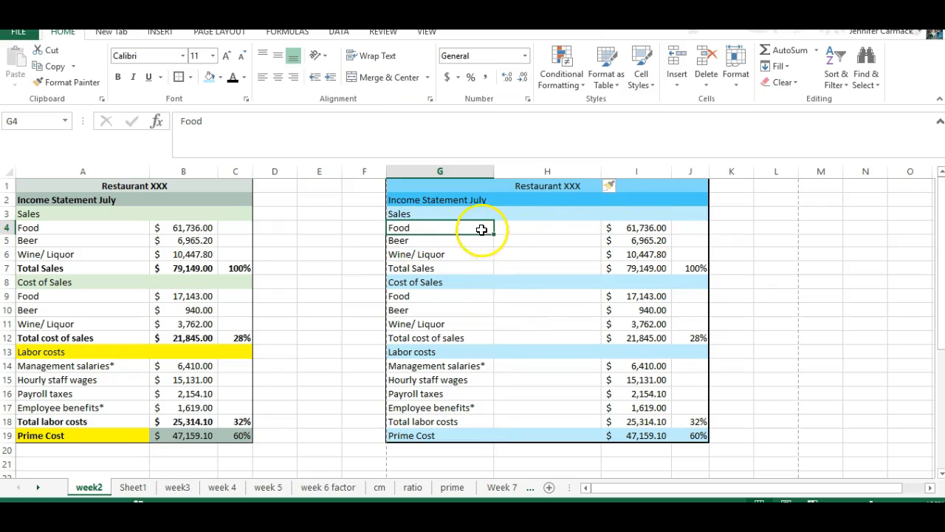
pyautogui.moveTo(489, 230); pyautogui.dragTo(645, 225)
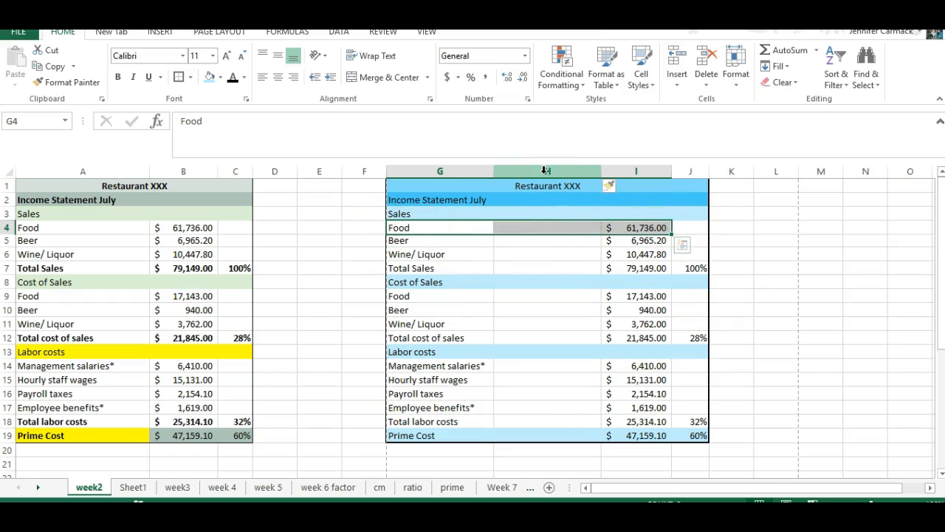
# Step: Delete the blank column H from the blue income statement
pyautogui.click(545, 170)
pyautogui.rightClick(545, 171)
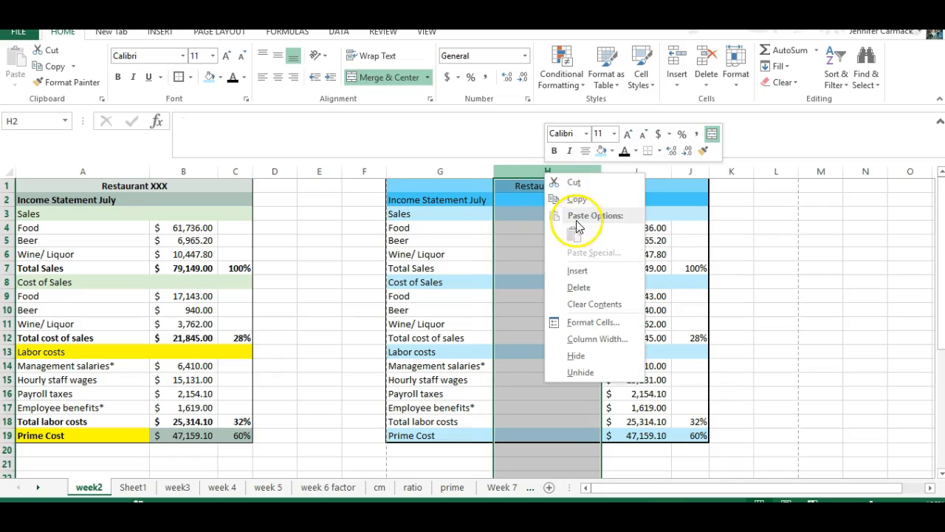
pyautogui.click(577, 287)
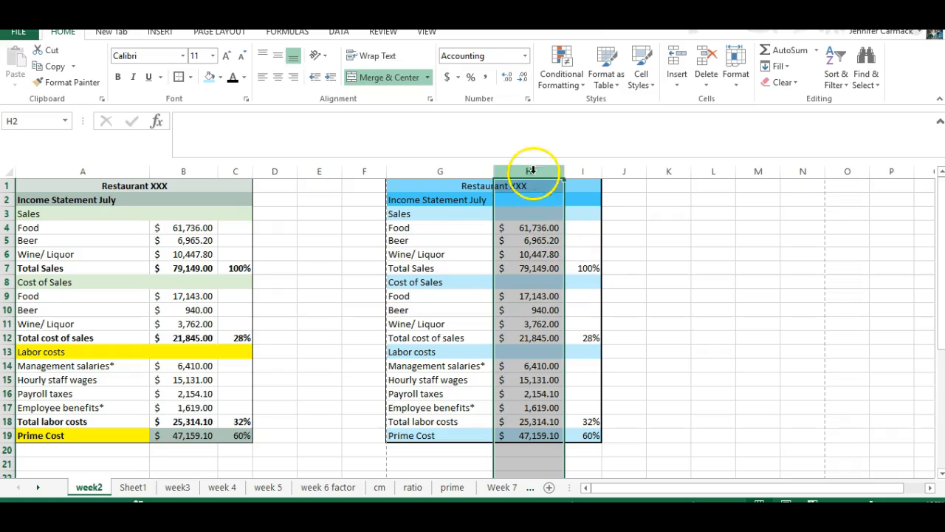
# Step: Insert a blank column before the dollar amounts in column H again
pyautogui.rightClick(545, 173)
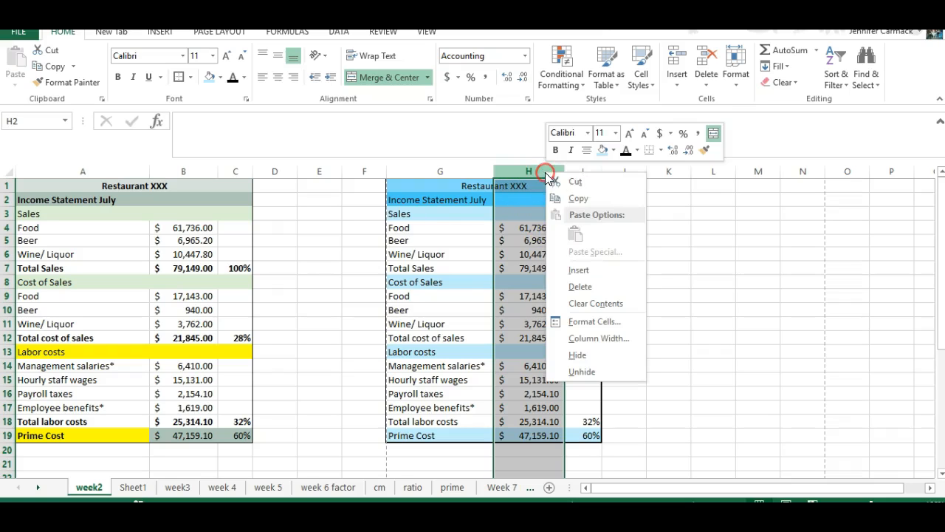
pyautogui.click(590, 288)
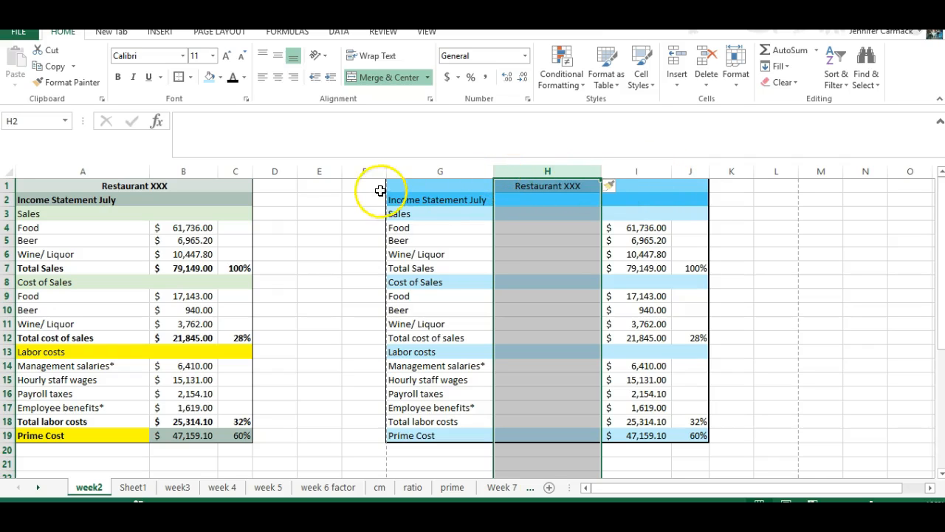
pyautogui.click(663, 266)
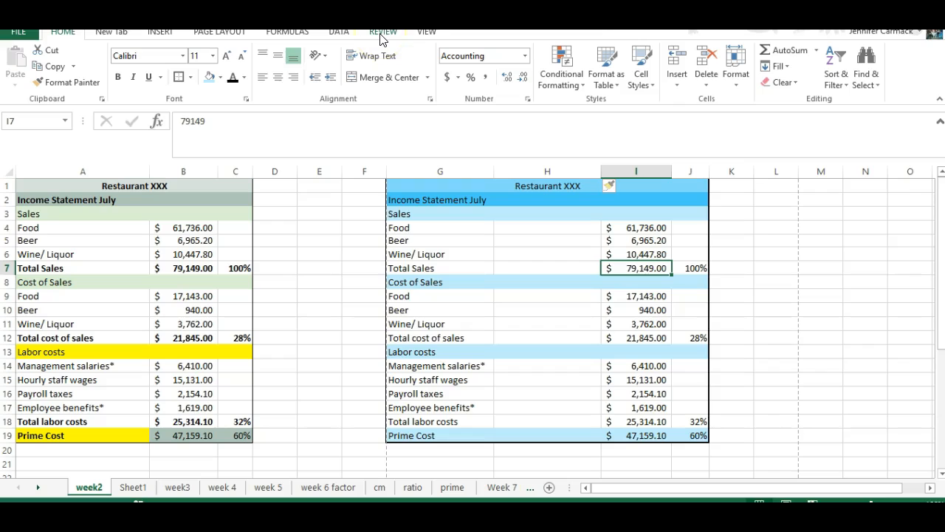
# Step: Hide the gridlines on the week2 sheet
pyautogui.click(431, 34)
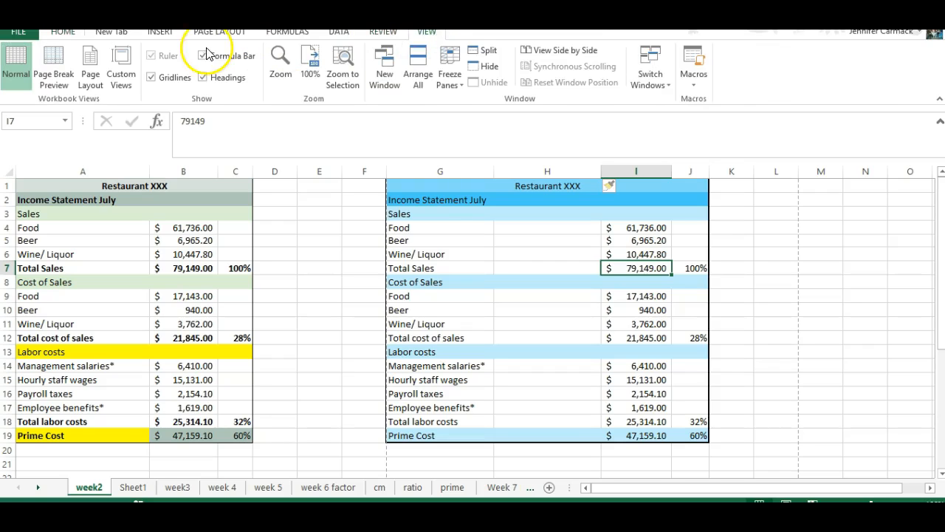
pyautogui.click(151, 78)
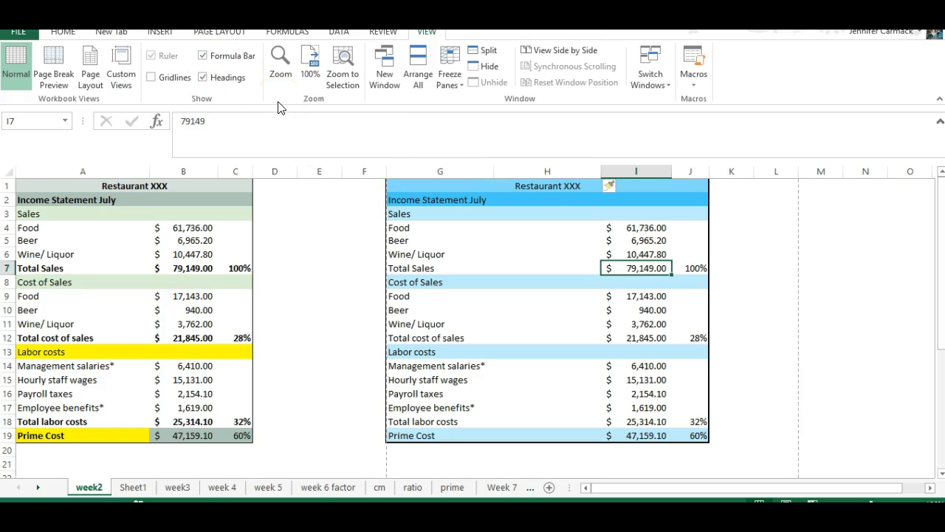
# Step: Check both income statement pages in the print preview and return to the worksheet
pyautogui.click(27, 34)
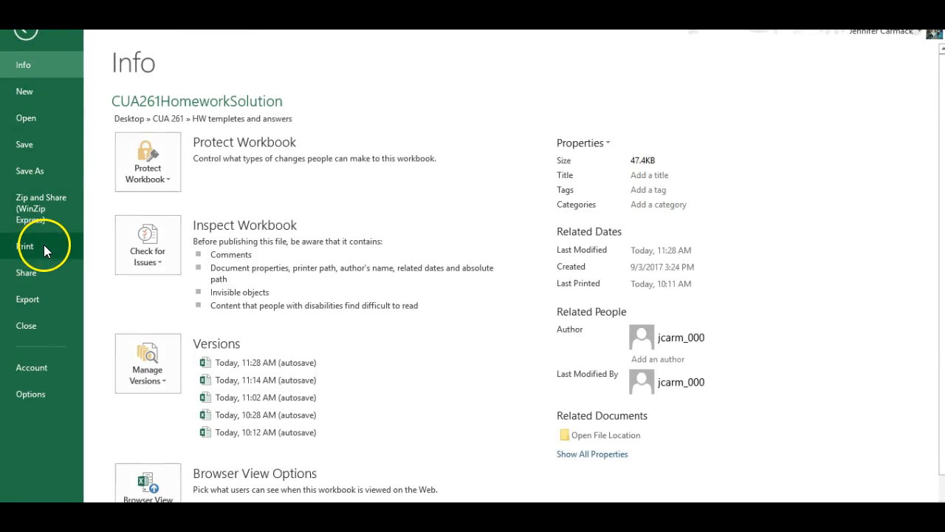
pyautogui.click(25, 246)
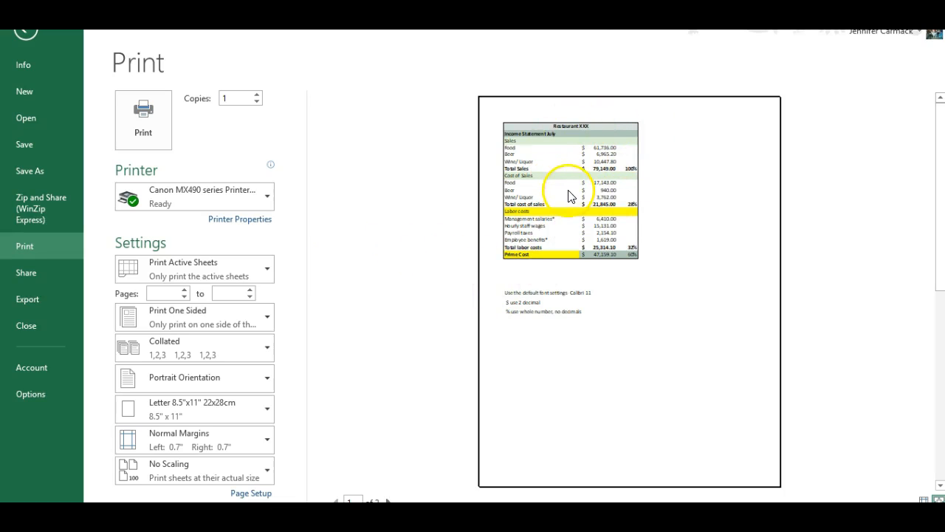
pyautogui.scroll(-1, 591, 170)
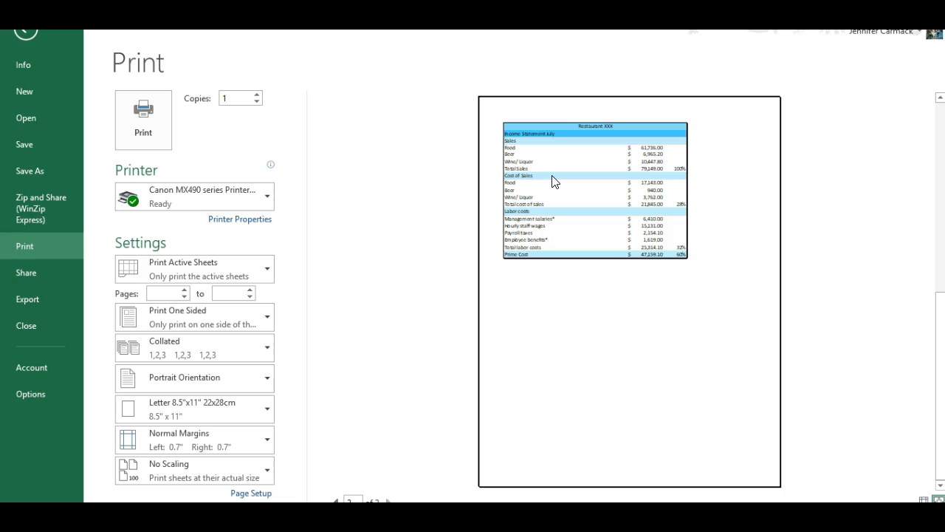
pyautogui.scroll(3, 626, 279)
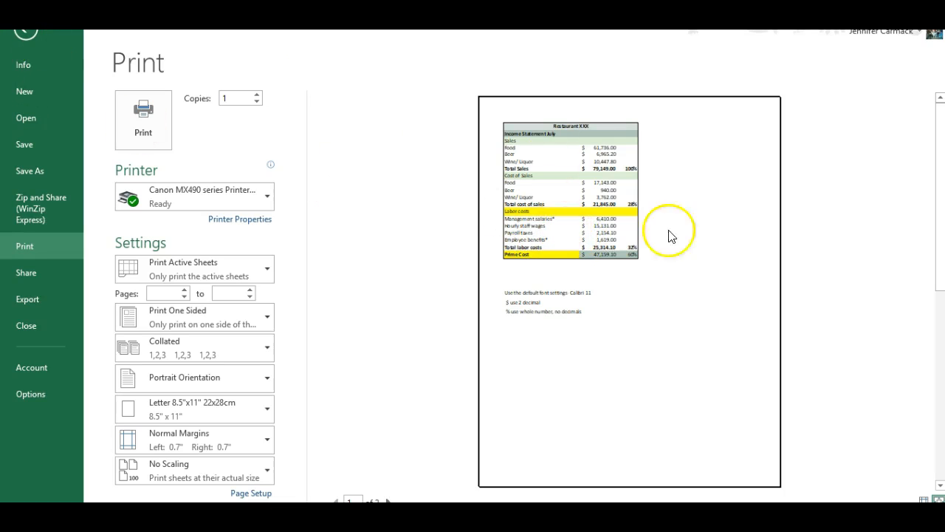
pyautogui.click(26, 31)
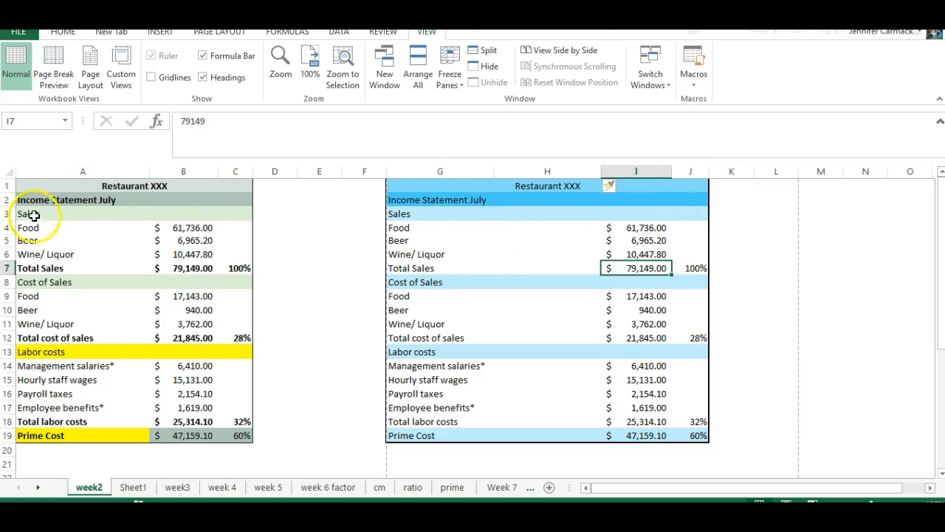
# Step: Narrow column A so it fits its longest label more closely
pyautogui.moveTo(150, 172); pyautogui.dragTo(133, 174)
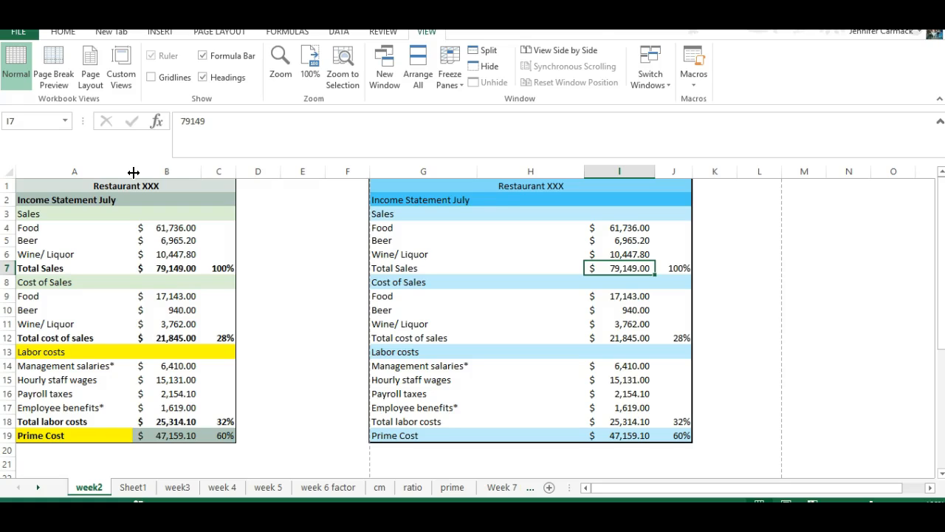
pyautogui.moveTo(133, 171); pyautogui.dragTo(139, 172)
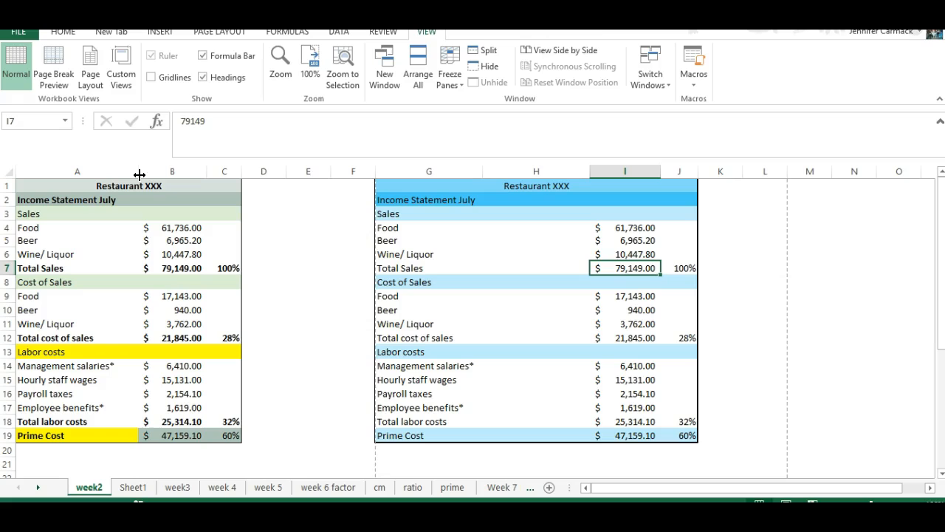